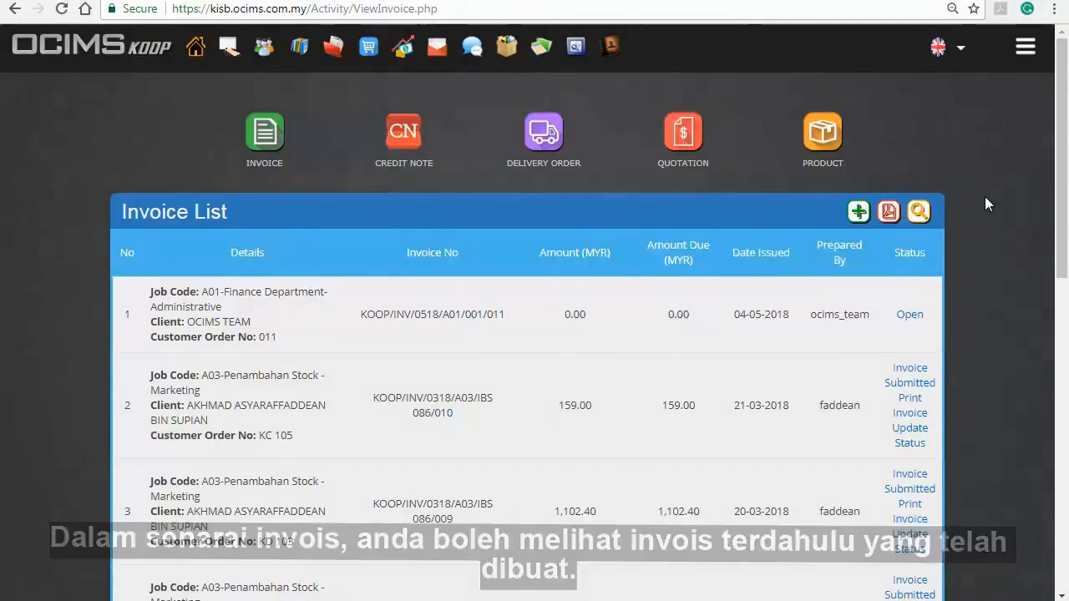
Filter the invoice list by a customer order number, and open the PDF preview of the invoice list.
scroll(987, 204, down, 1)
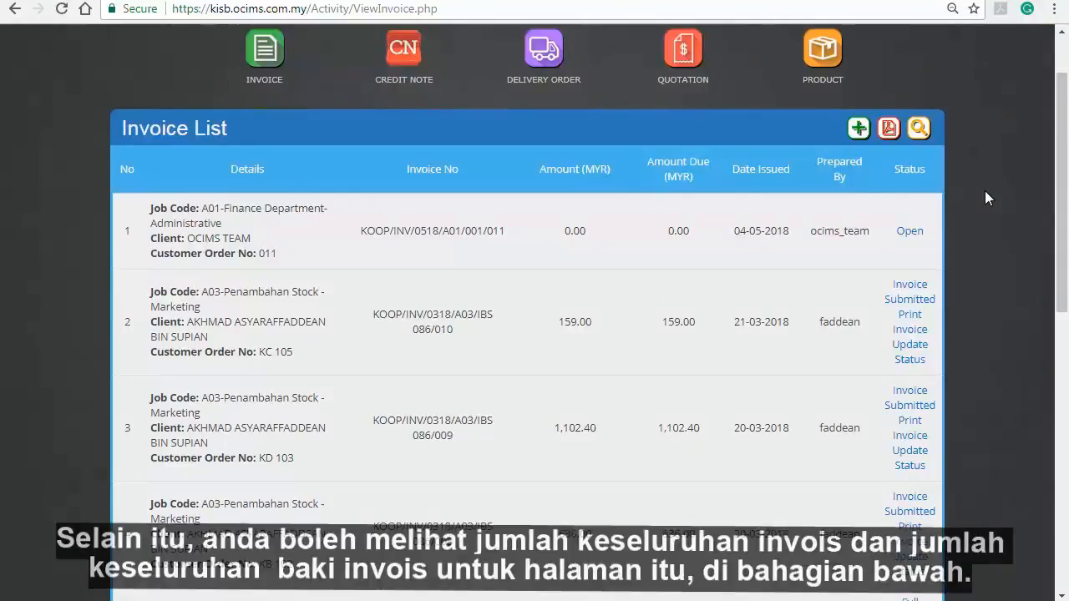
scroll(985, 198, down, 3)
scroll(986, 198, down, 6)
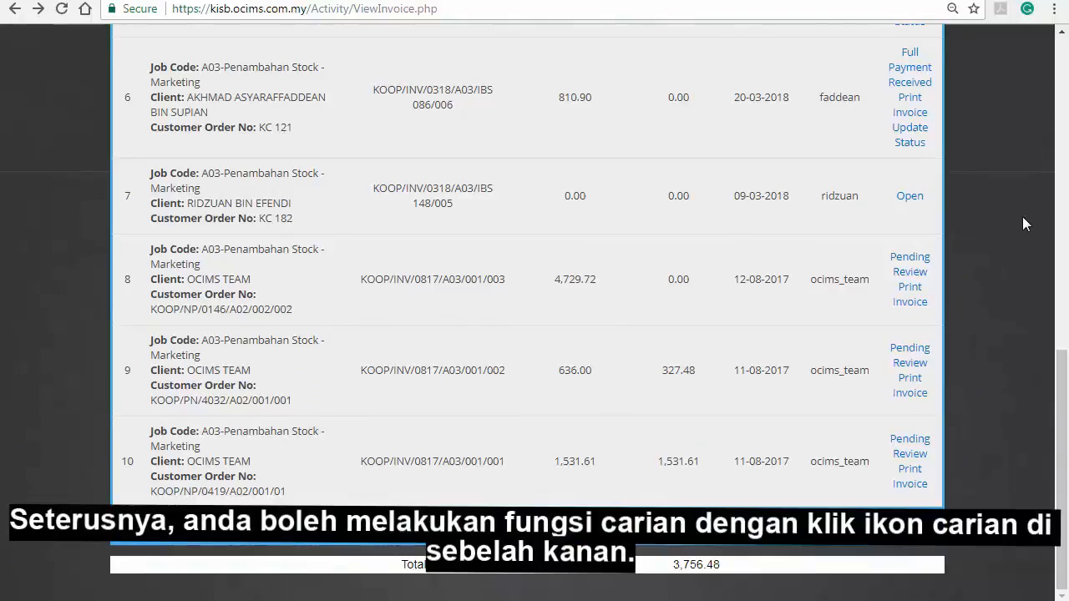
scroll(1024, 222, up, 9)
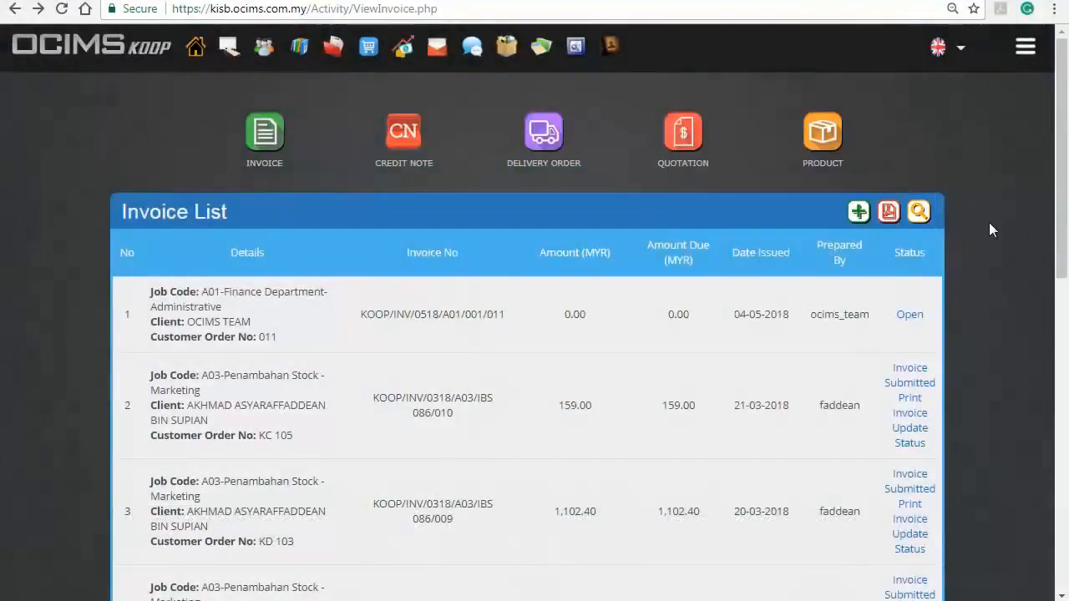
click(919, 213)
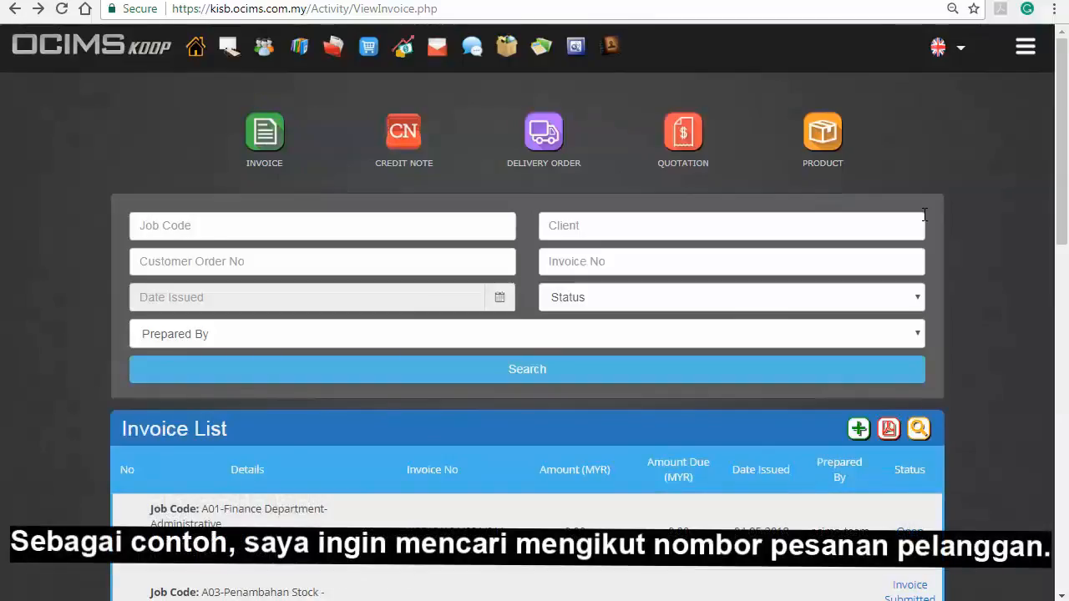
click(269, 263)
text(KC 121)
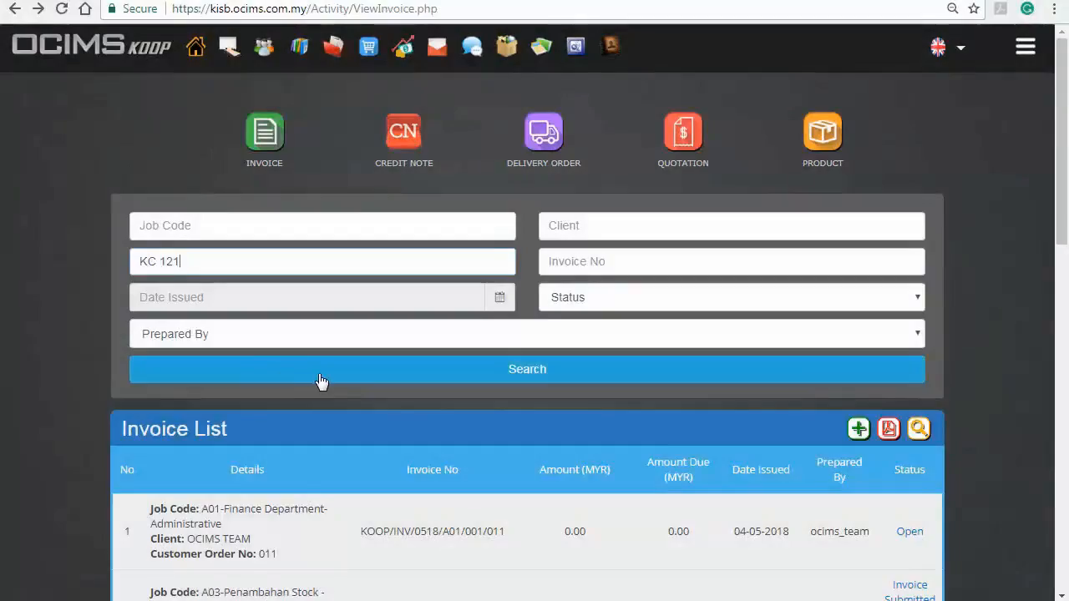
click(322, 377)
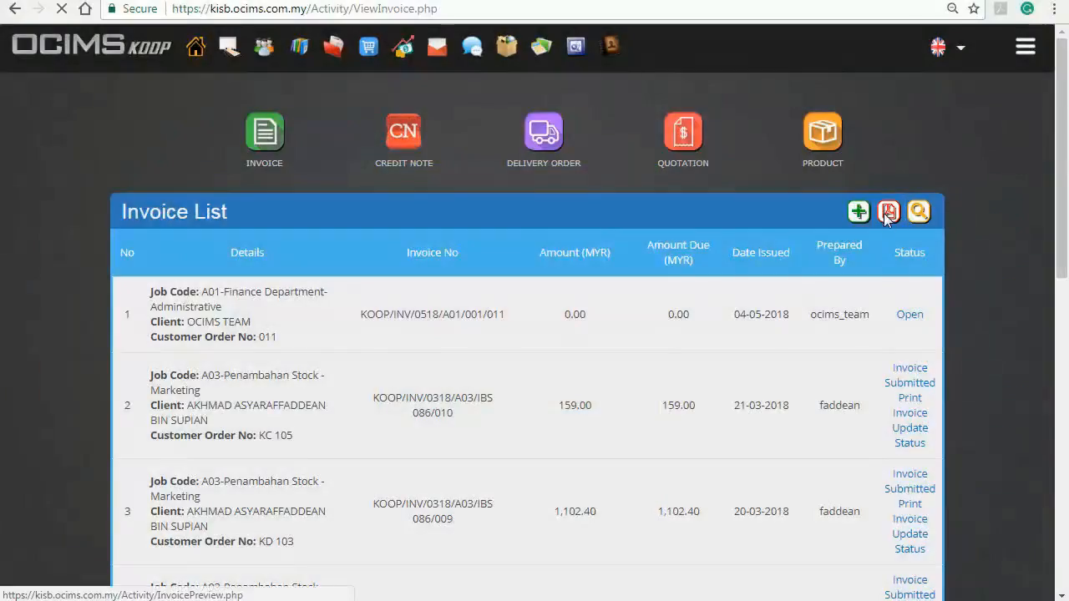
click(888, 213)
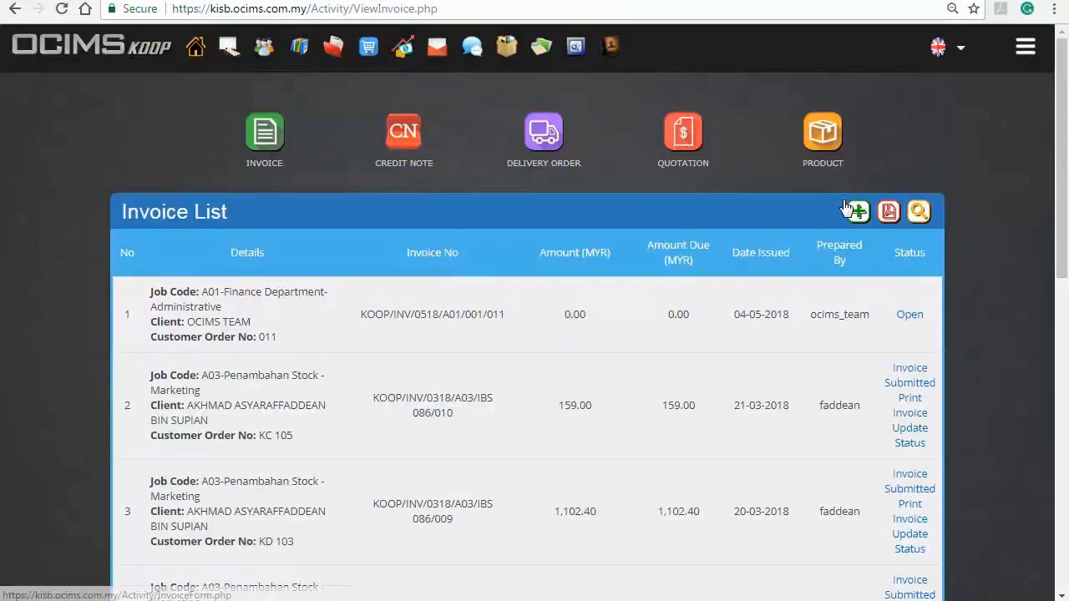
Start a new invoice for Koperasi Halal Johor Berhad and assign it job code A05, Buyer Dealer (Marketing).
click(856, 212)
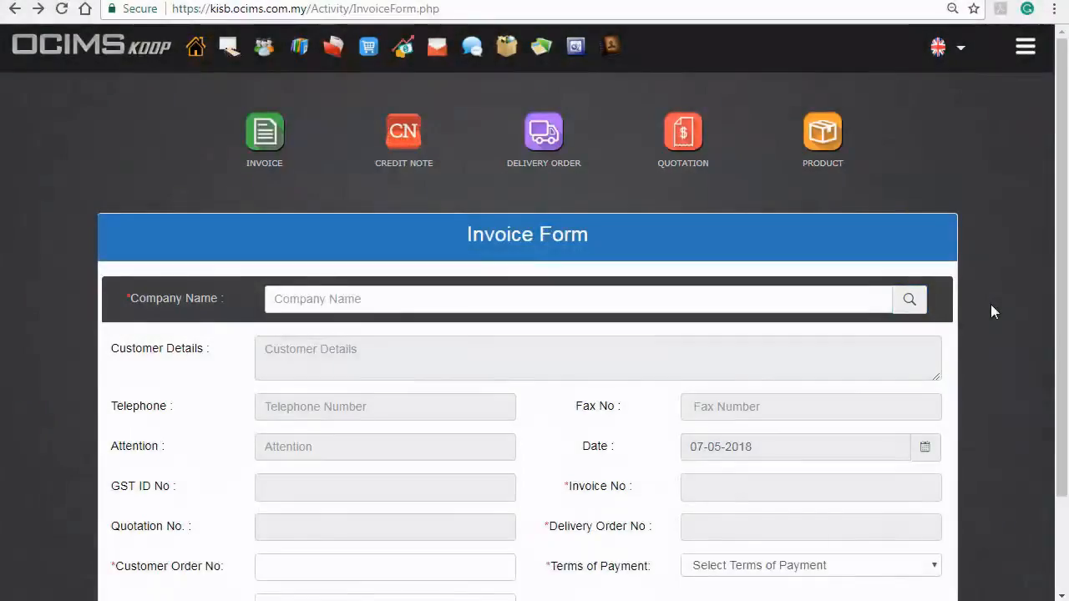
click(905, 299)
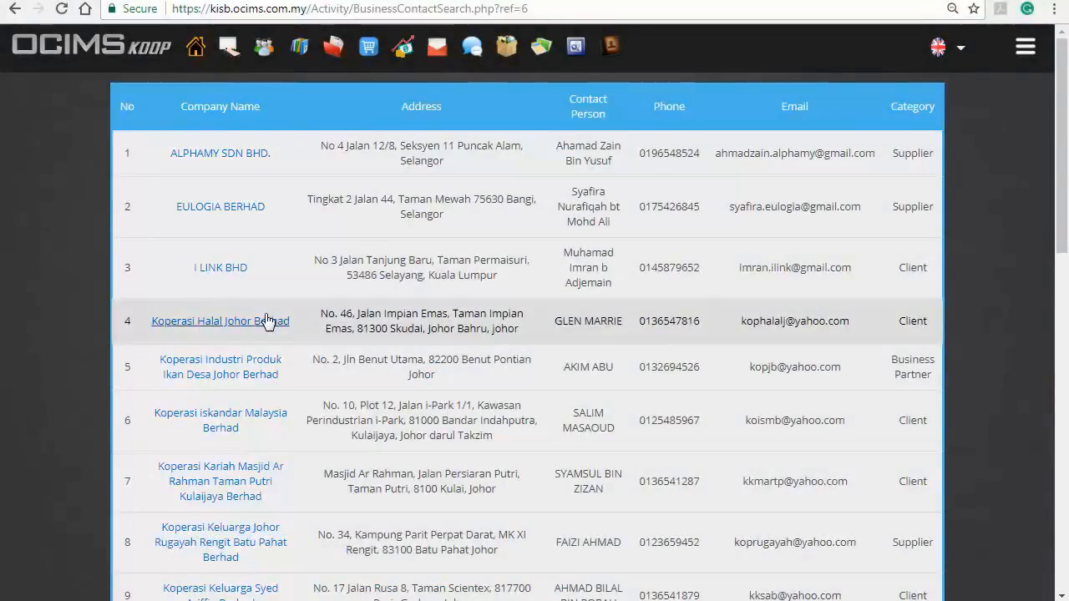
click(268, 321)
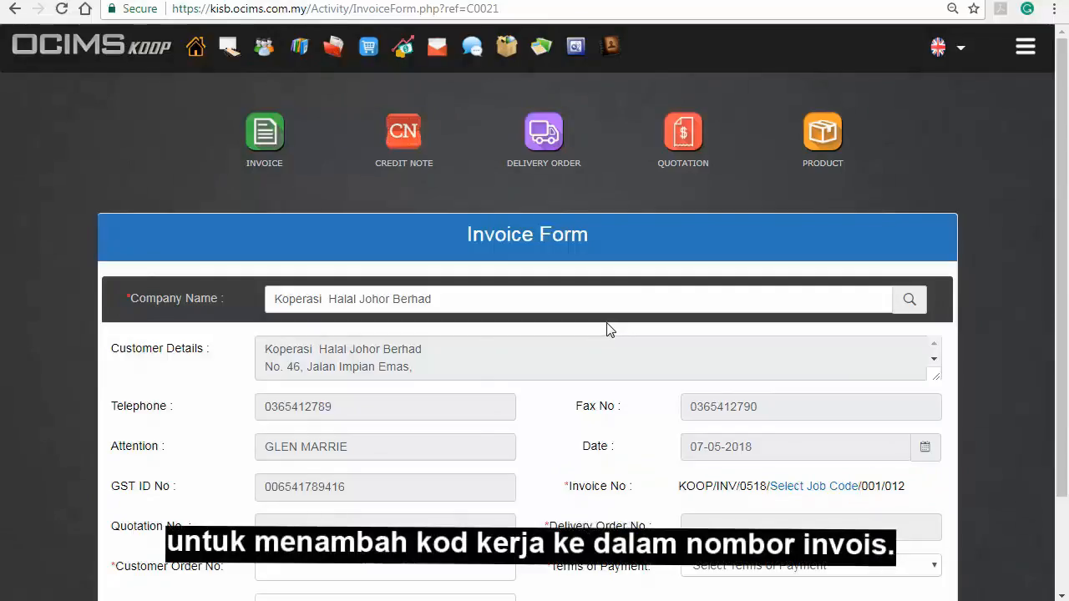
click(800, 487)
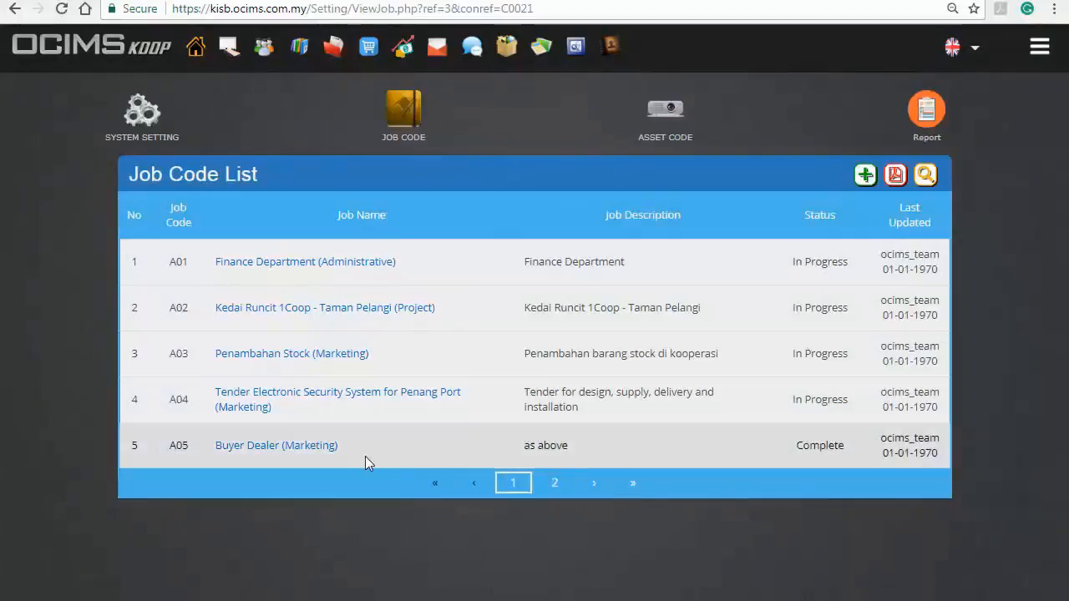
click(314, 451)
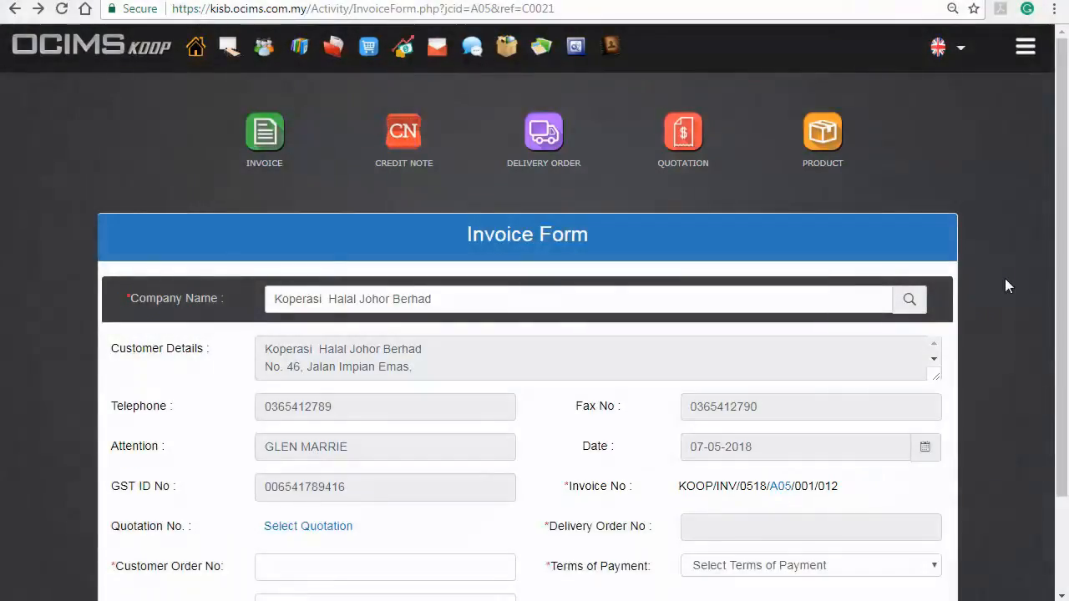
Search the quotations for Koperasi Halal Johor Berhad and attach the one titled Sebut Harga to the invoice.
scroll(1005, 284, down, 2)
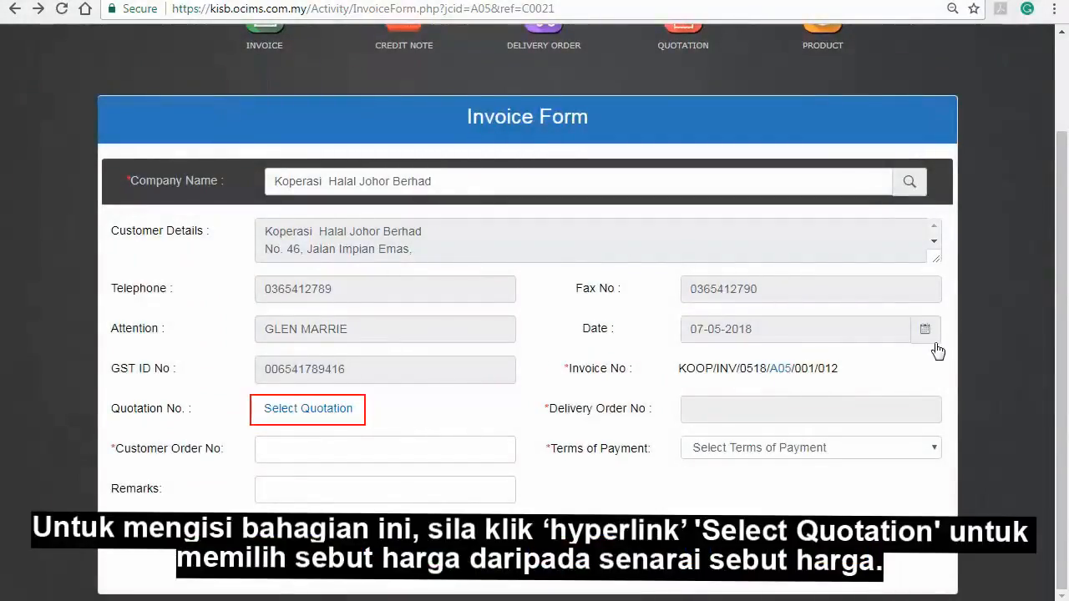
click(318, 409)
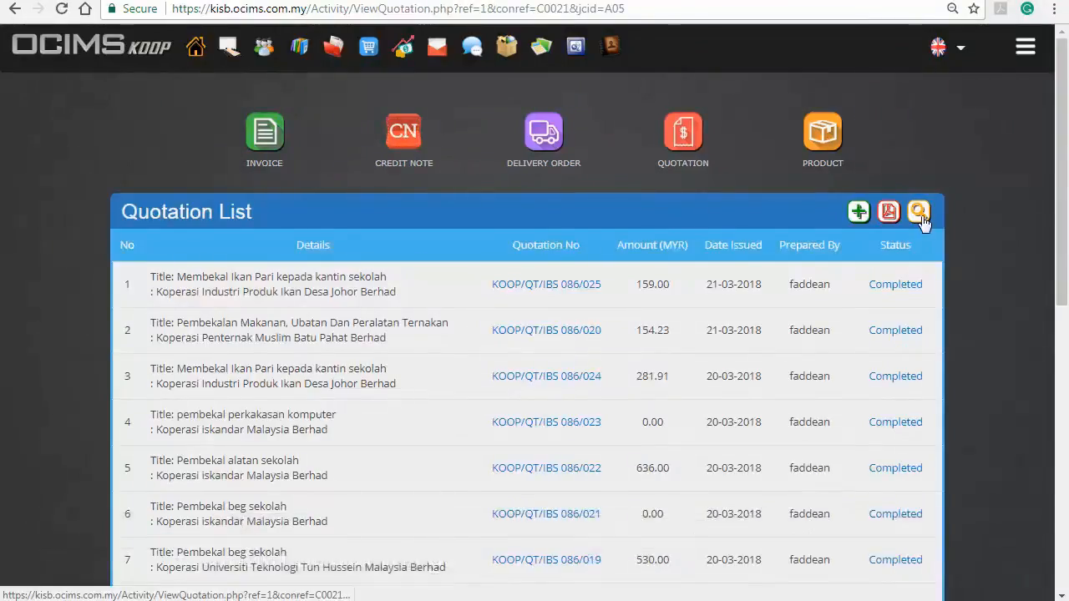
click(919, 212)
text(Koperasi Halal Johor Berhad)
click(444, 333)
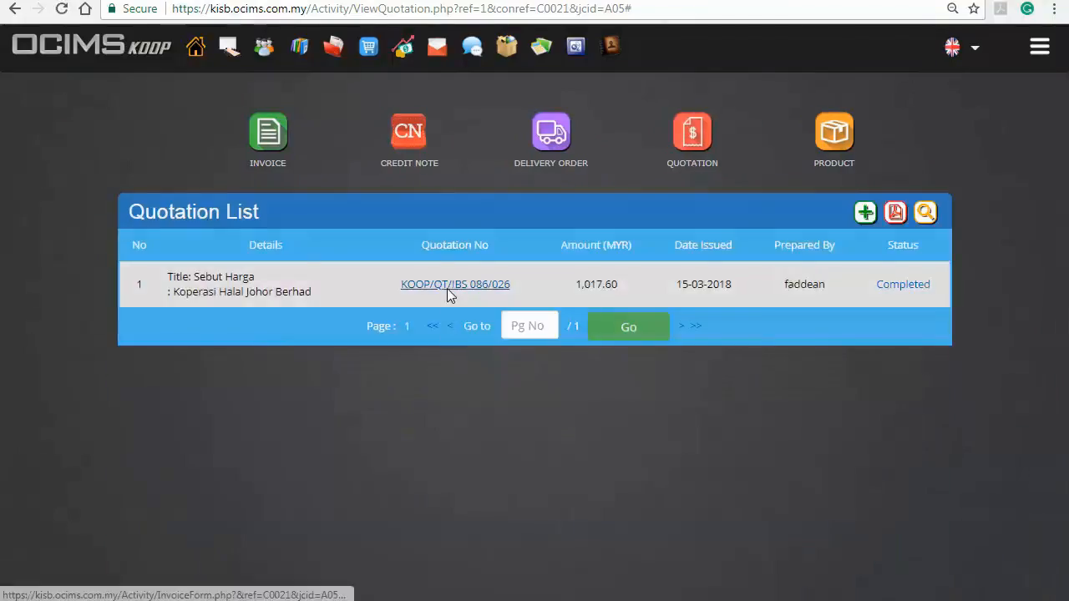
click(451, 285)
Attach the Koperasi Penternak Muslim Batu Pahat Berhad delivery order dated 21-03-2018 to the invoice.
scroll(450, 298, down, 3)
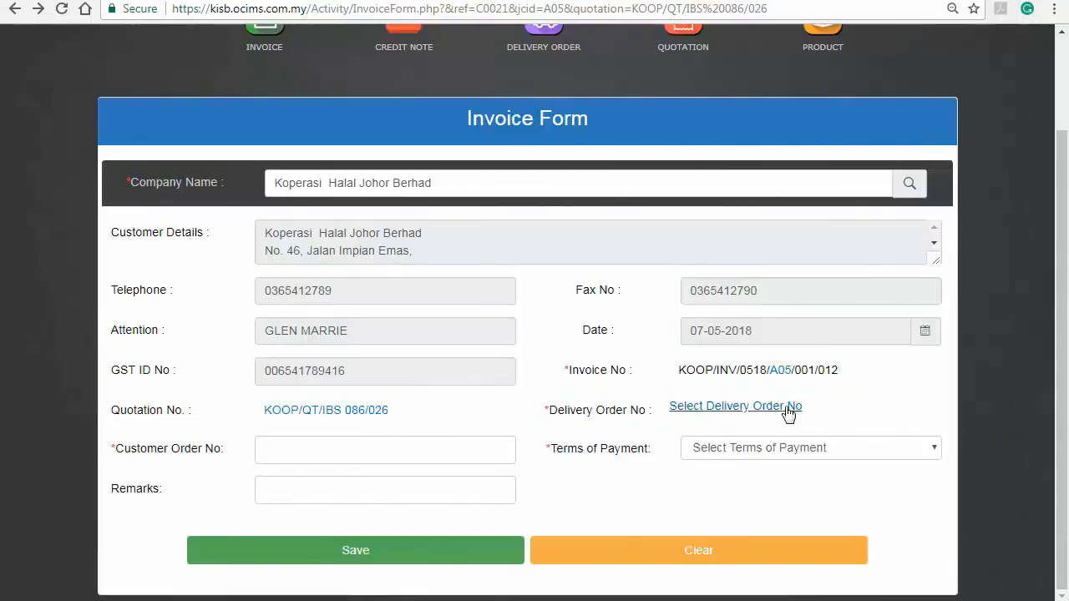
click(794, 408)
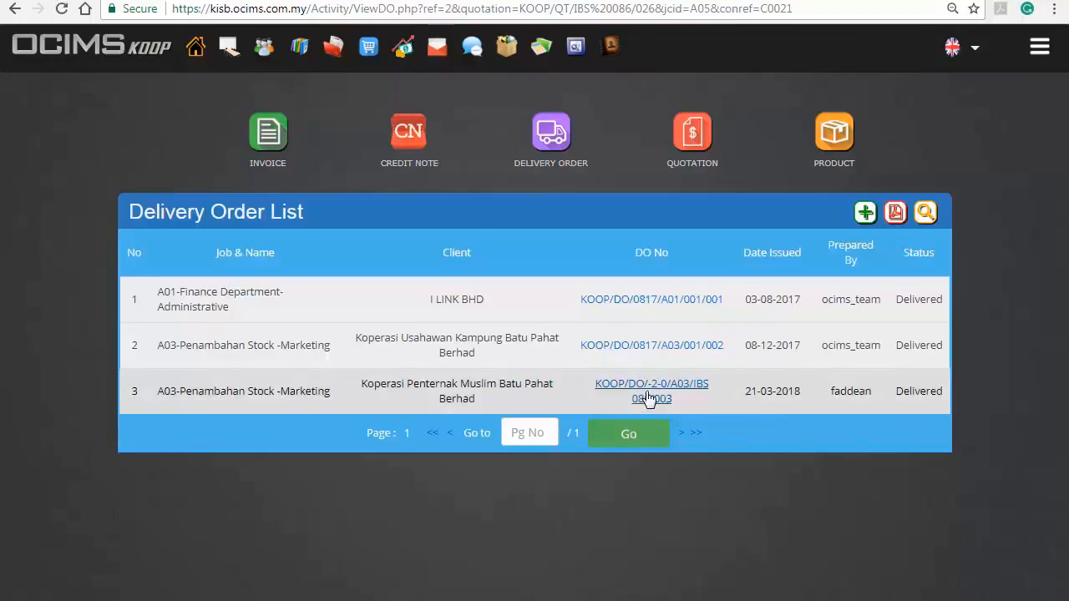
click(650, 398)
Fill in the customer order number, 30 Days payment terms and "-" as remarks, and save the invoice.
scroll(649, 398, down, 2)
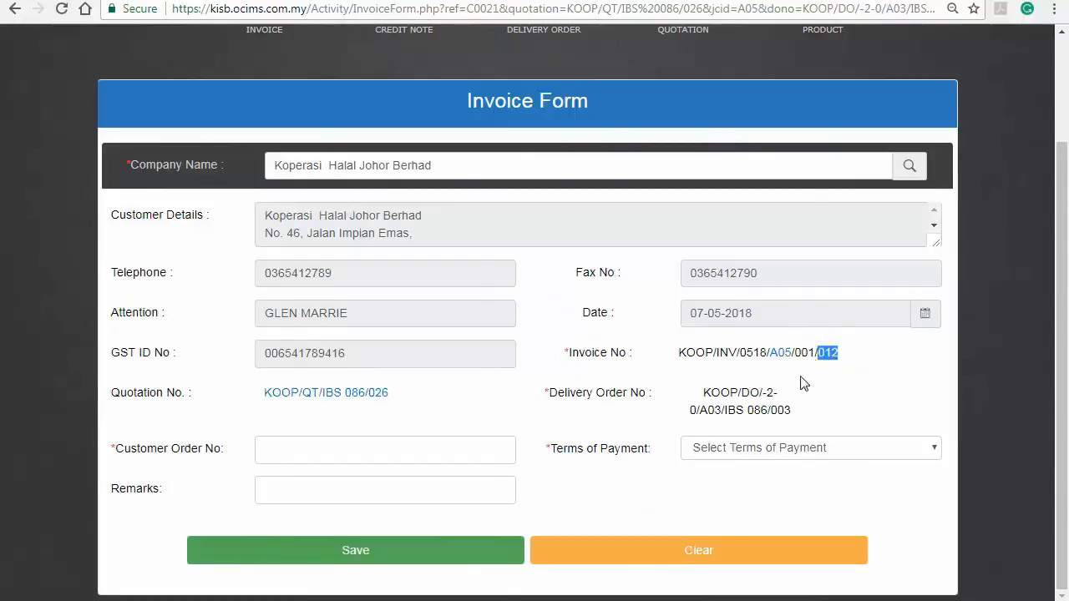
click(408, 457)
click(1003, 278)
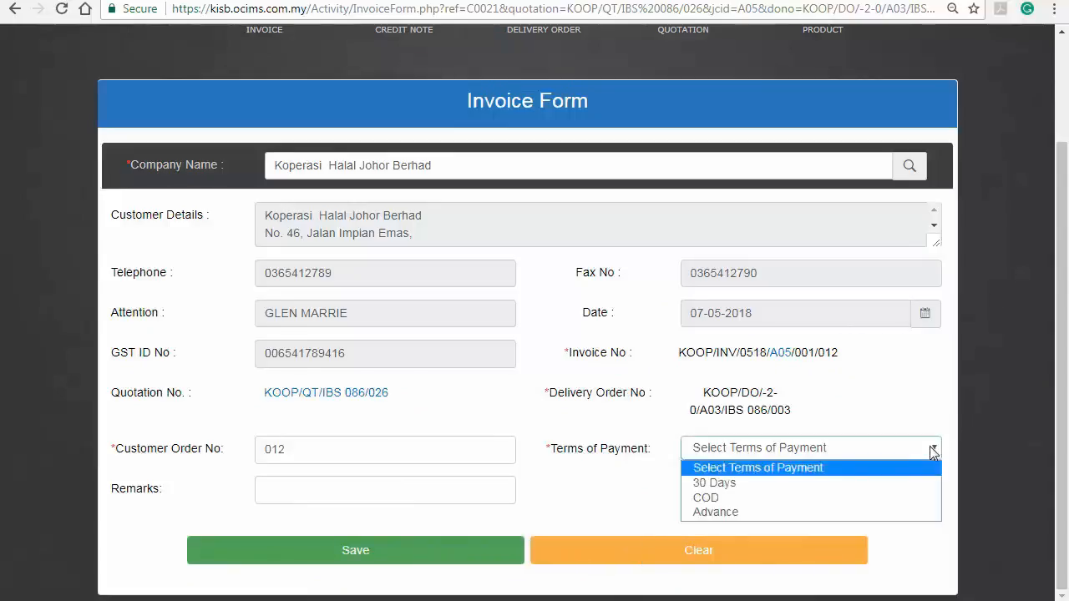
click(905, 483)
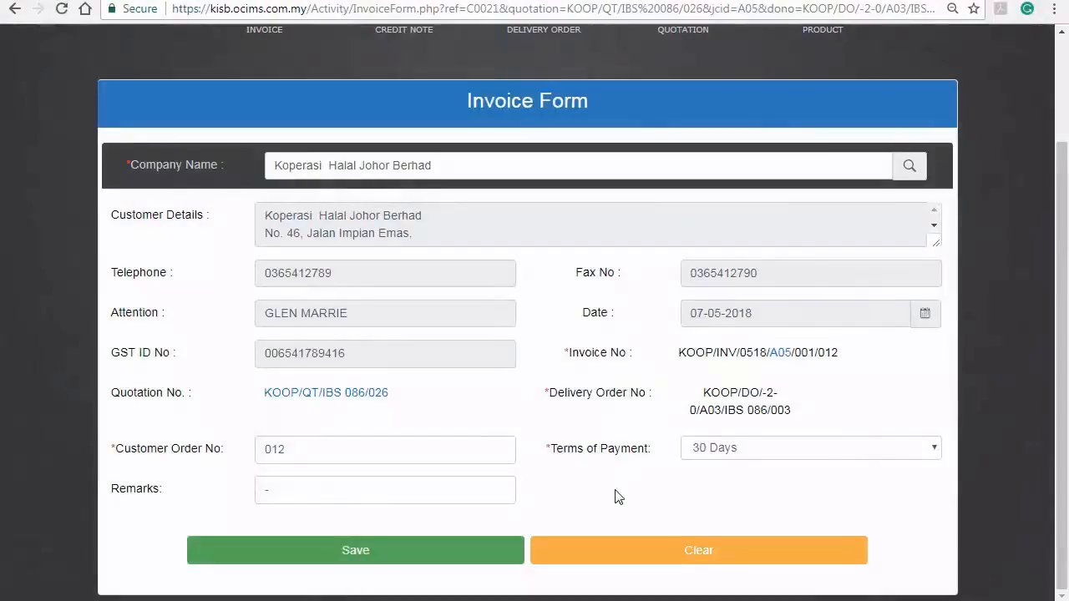
click(501, 552)
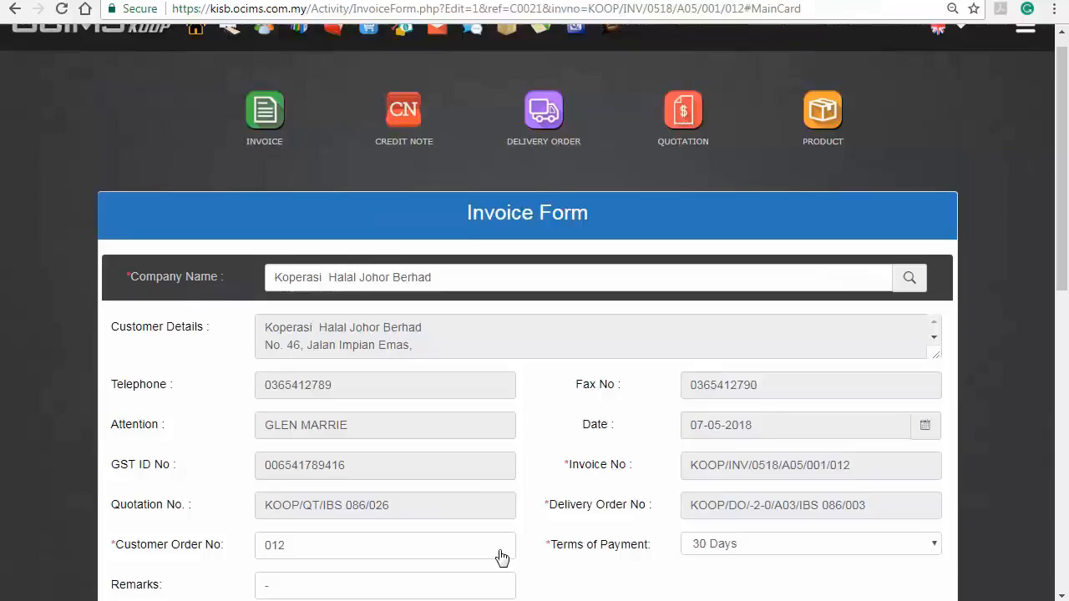
Set the saved invoice's terms of payment to COD and update the invoice.
scroll(1001, 144, down, 1)
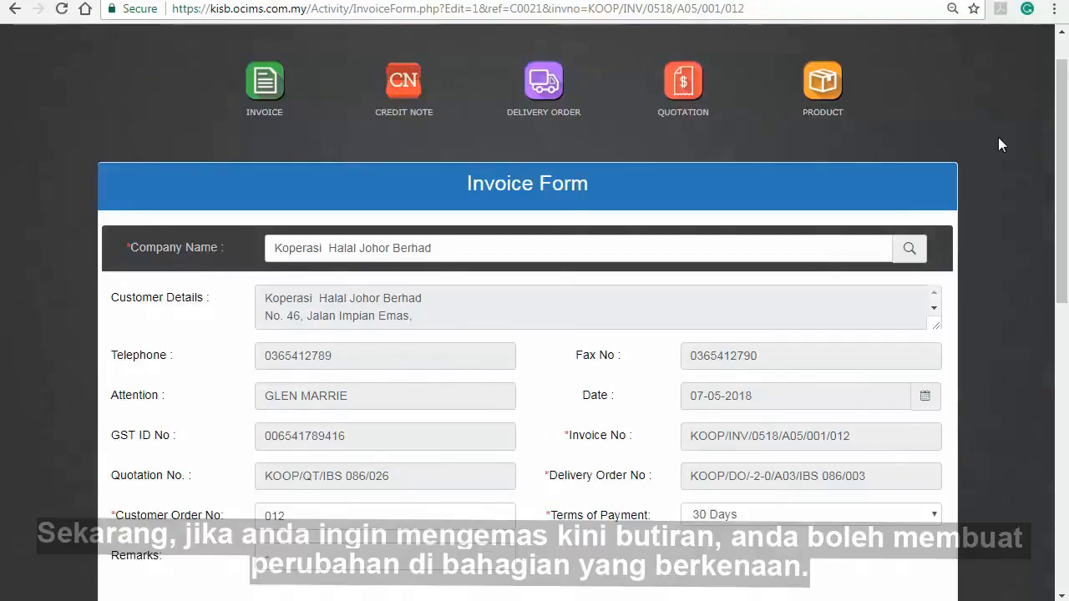
click(873, 510)
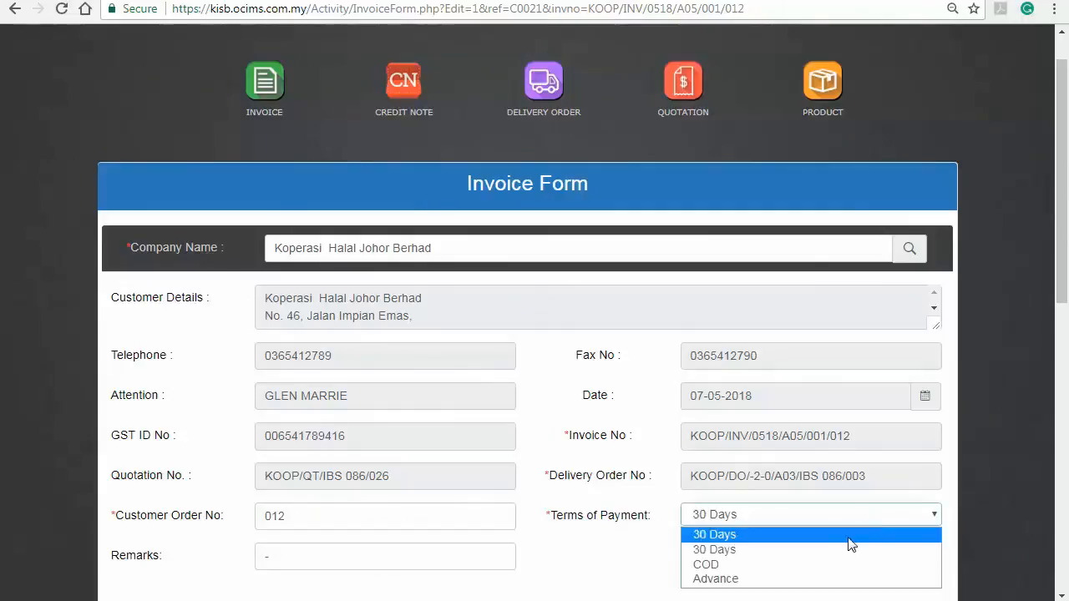
click(822, 566)
scroll(822, 572, down, 3)
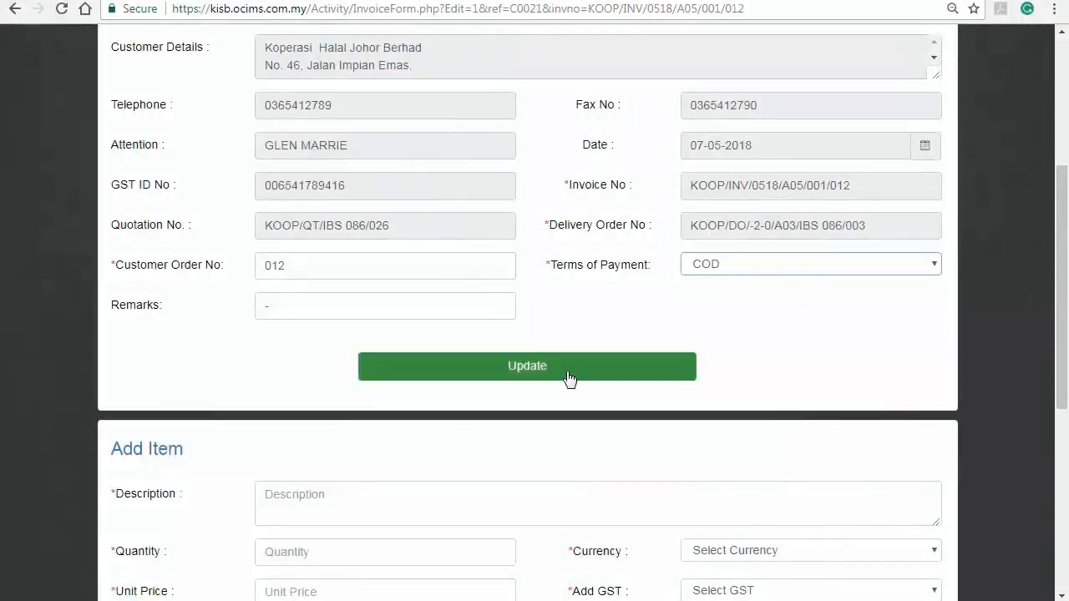
click(567, 372)
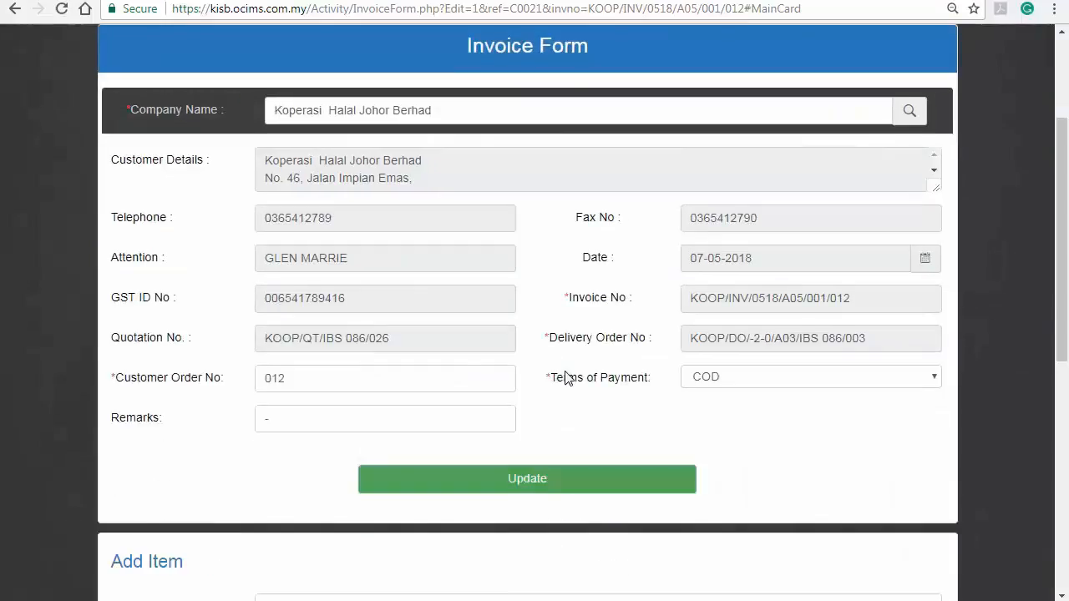
Add the item Ring File purple/yellow with quantity 100, unit price 6.00, discount 5, currency Malaysia Ringgit and GST SR(6%).
scroll(998, 282, down, 4)
scroll(999, 286, down, 1)
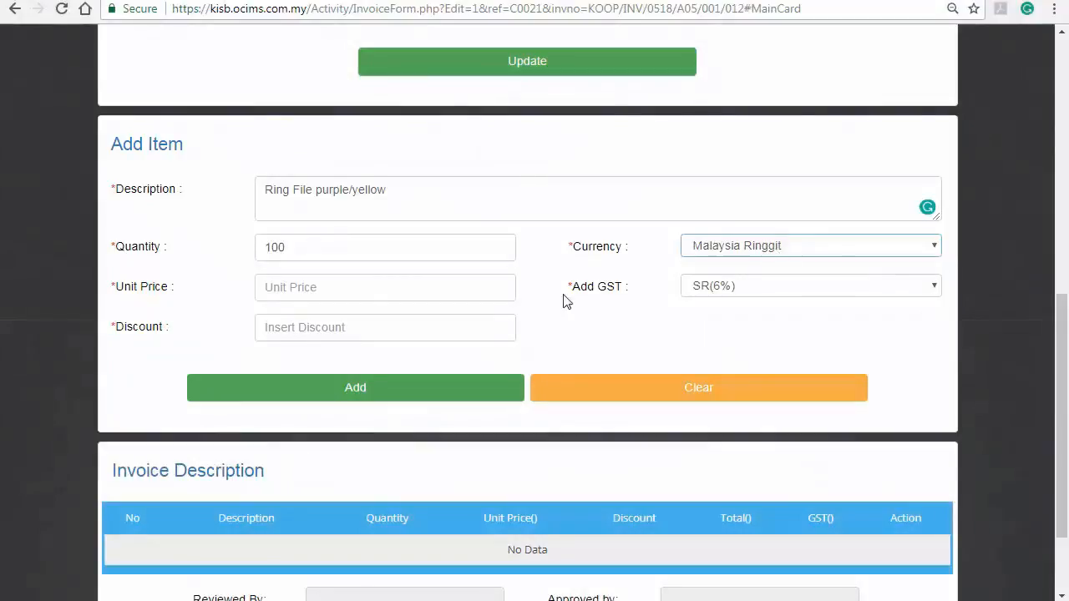
click(793, 294)
click(778, 321)
click(440, 335)
text(5)
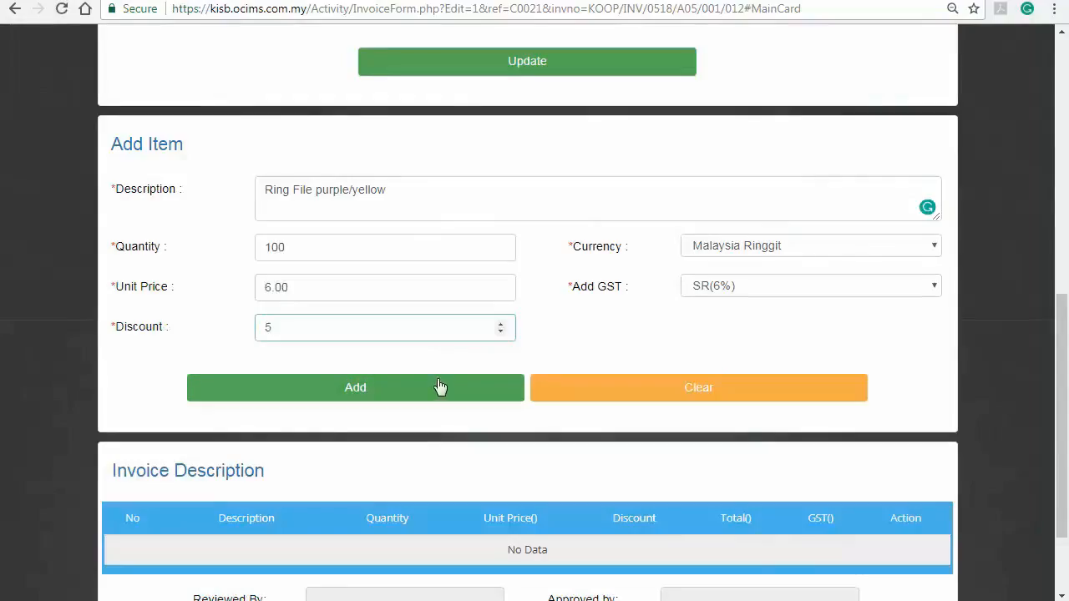
click(439, 385)
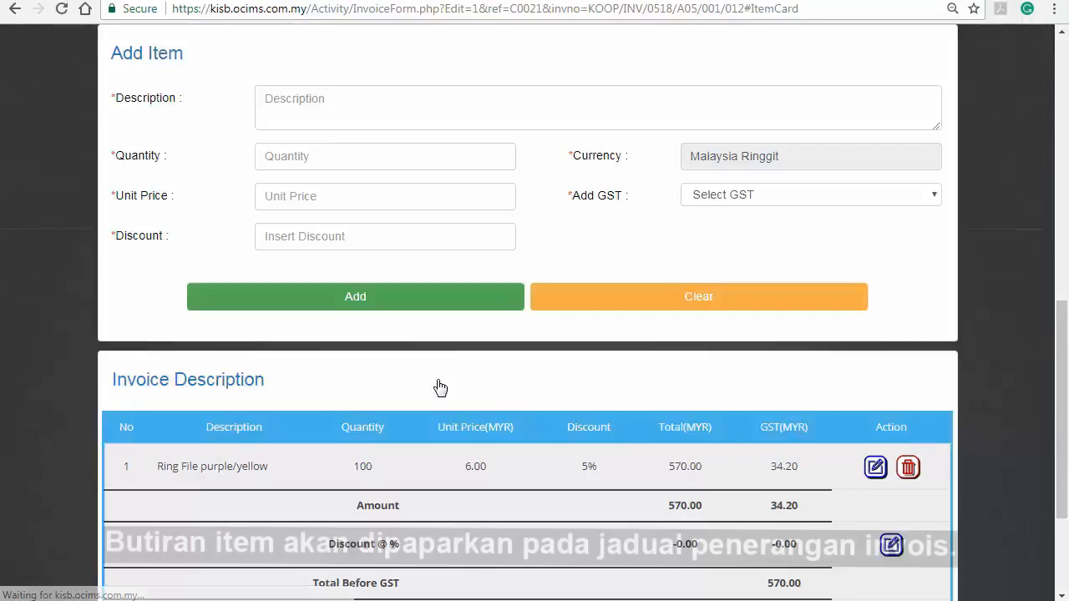
Set the discount of the Ring File purple/yellow item to 4 and update the item.
scroll(440, 388, down, 3)
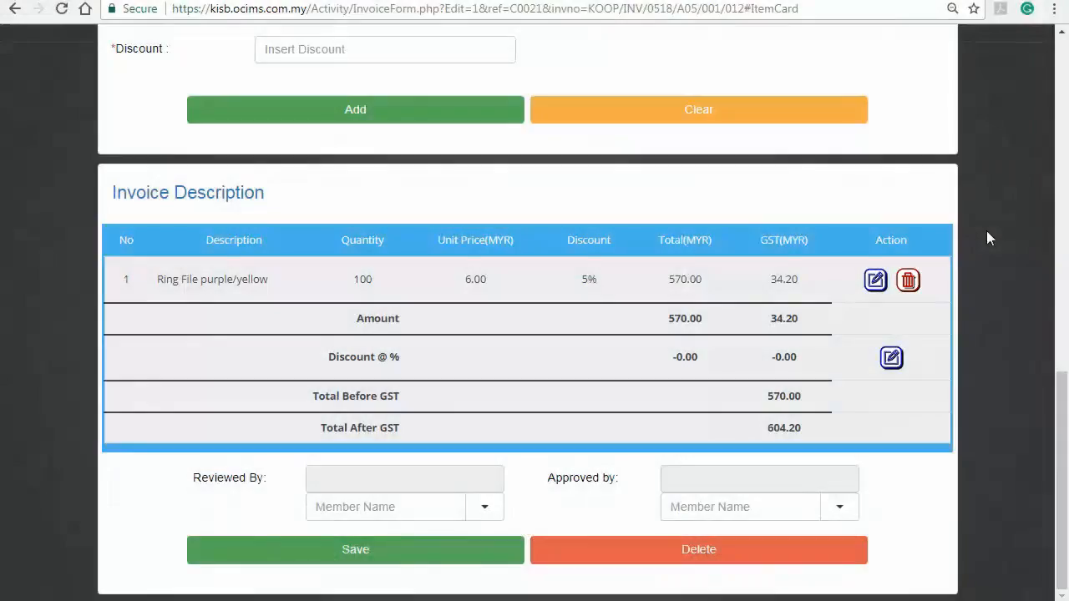
click(874, 282)
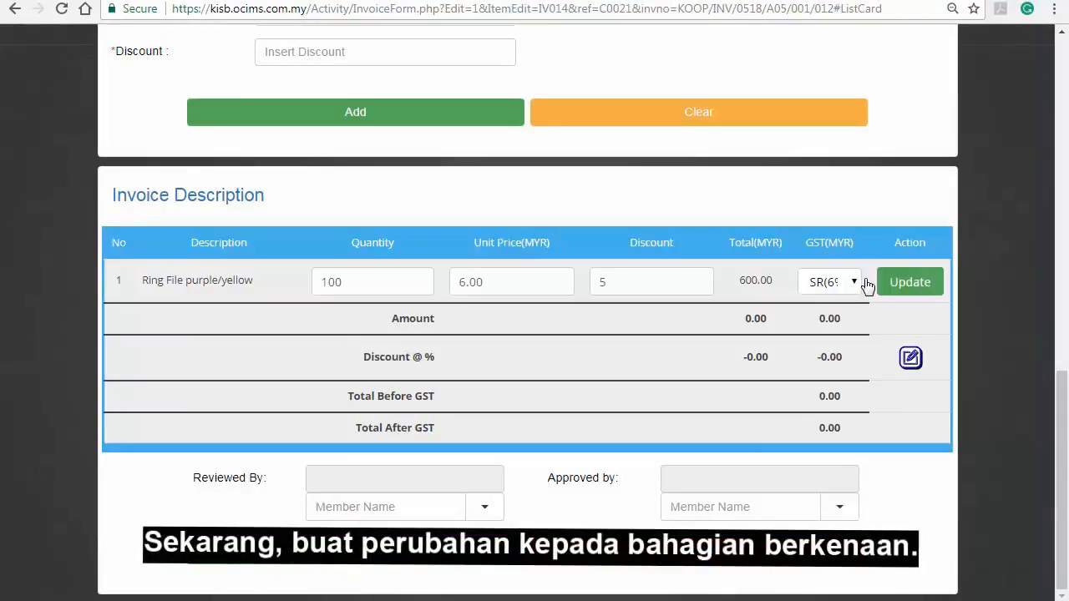
drag(606, 282, 583, 284)
text(4)
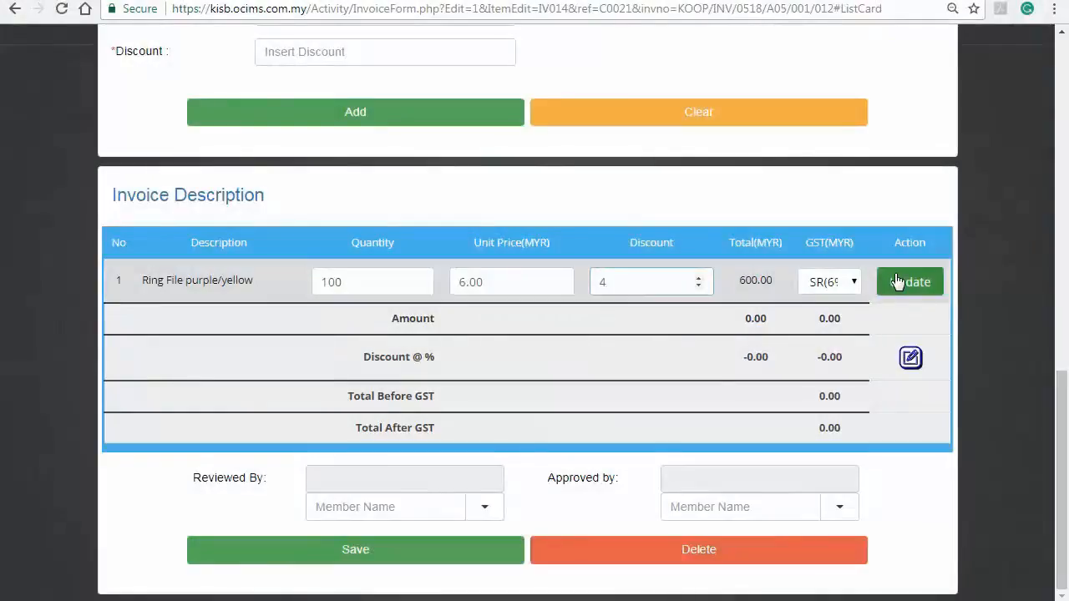
click(897, 282)
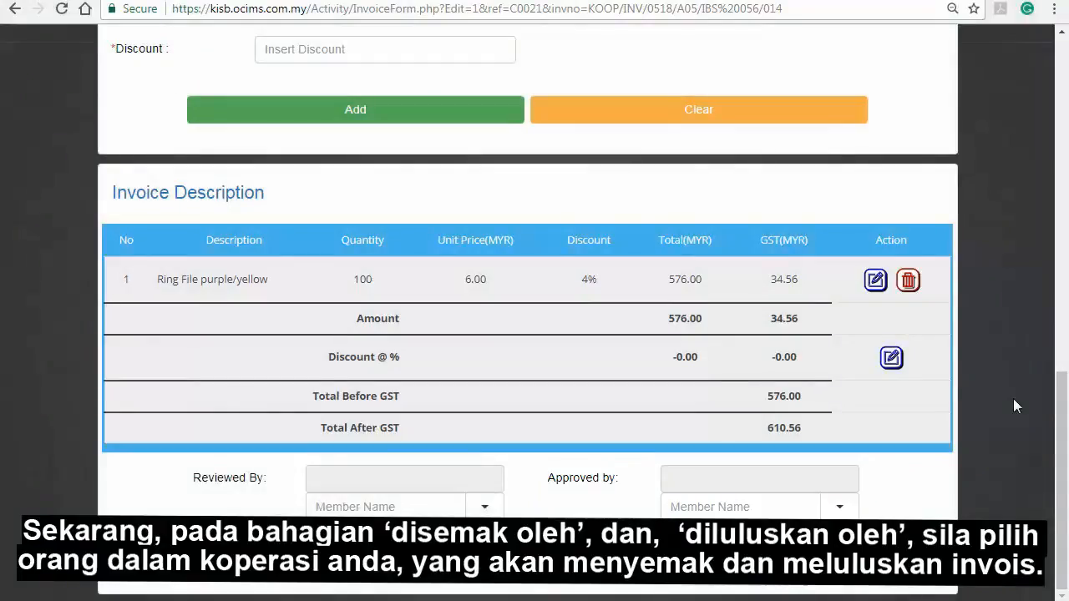
Choose the same cooperative member as the invoice's reviewer and approver.
click(493, 507)
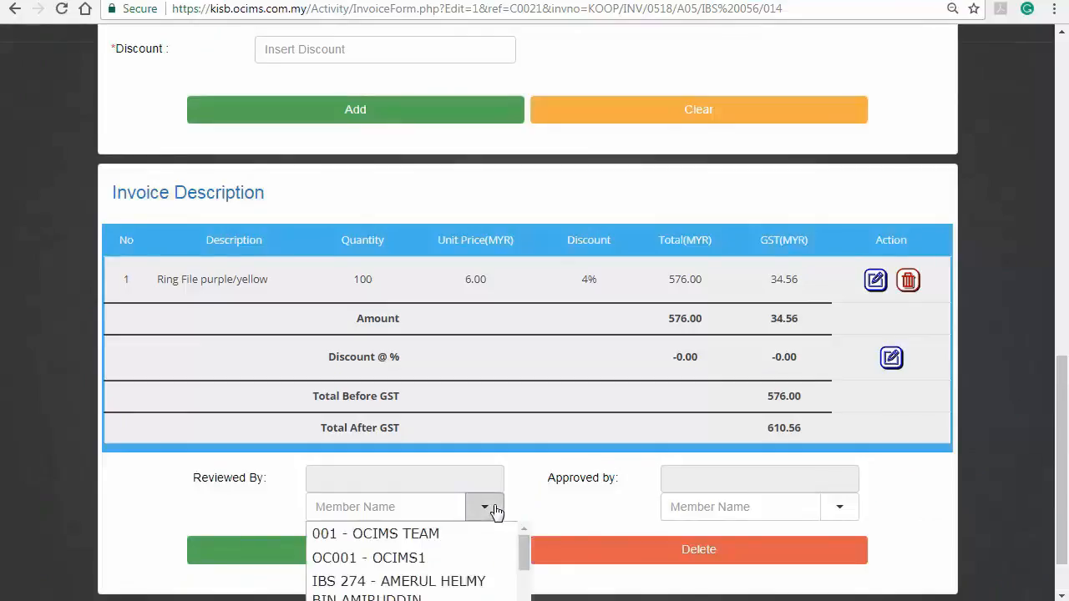
scroll(496, 511, down, 5)
click(487, 499)
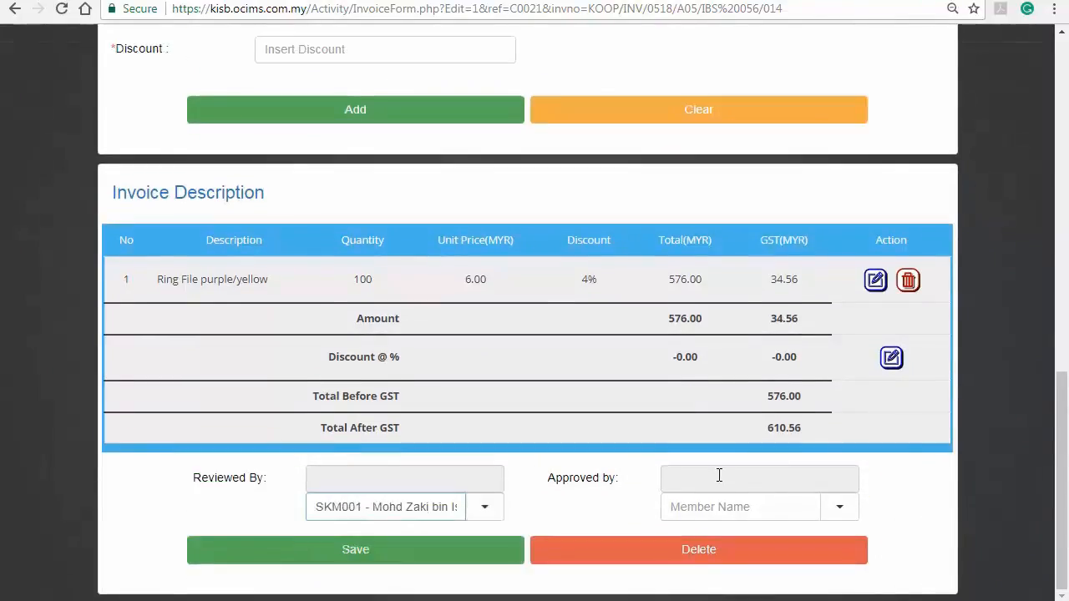
click(842, 512)
scroll(840, 513, down, 5)
click(807, 498)
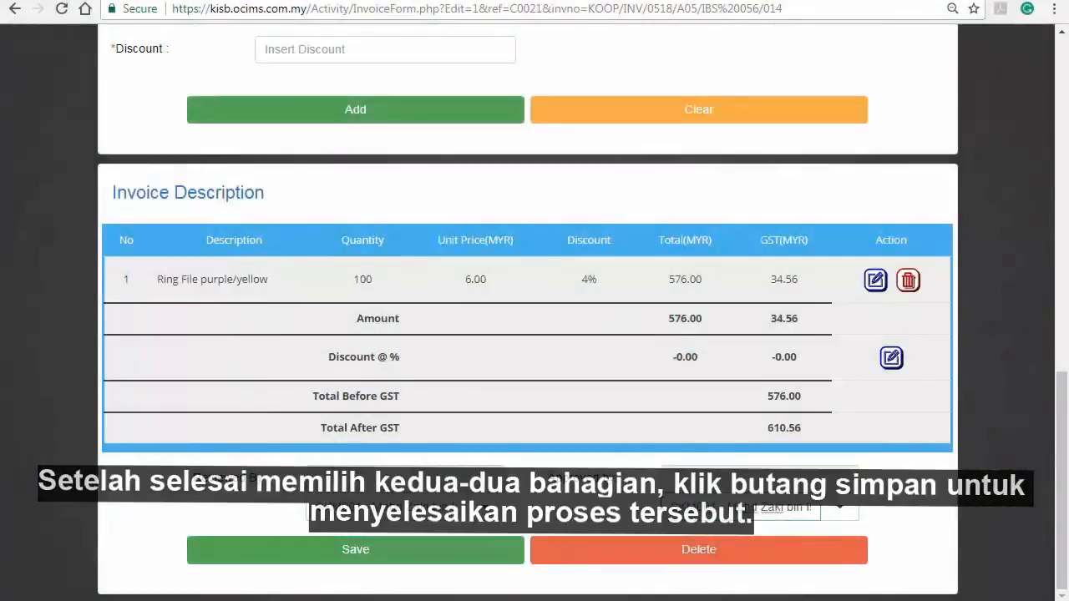
Save the invoice with its reviewer and approver, and reopen it for editing from its approval page.
click(489, 546)
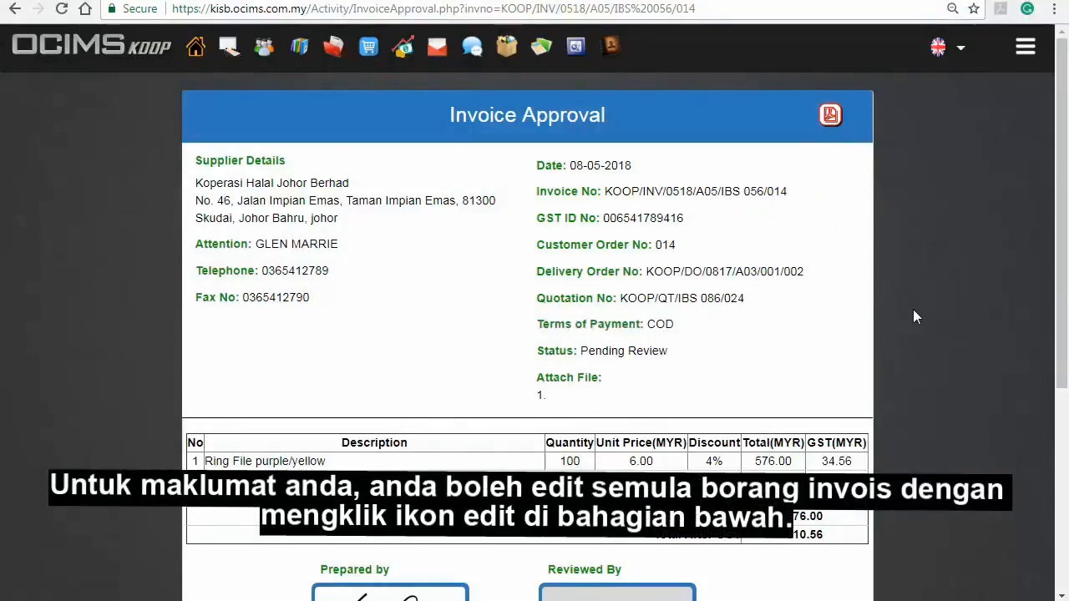
scroll(914, 313, down, 4)
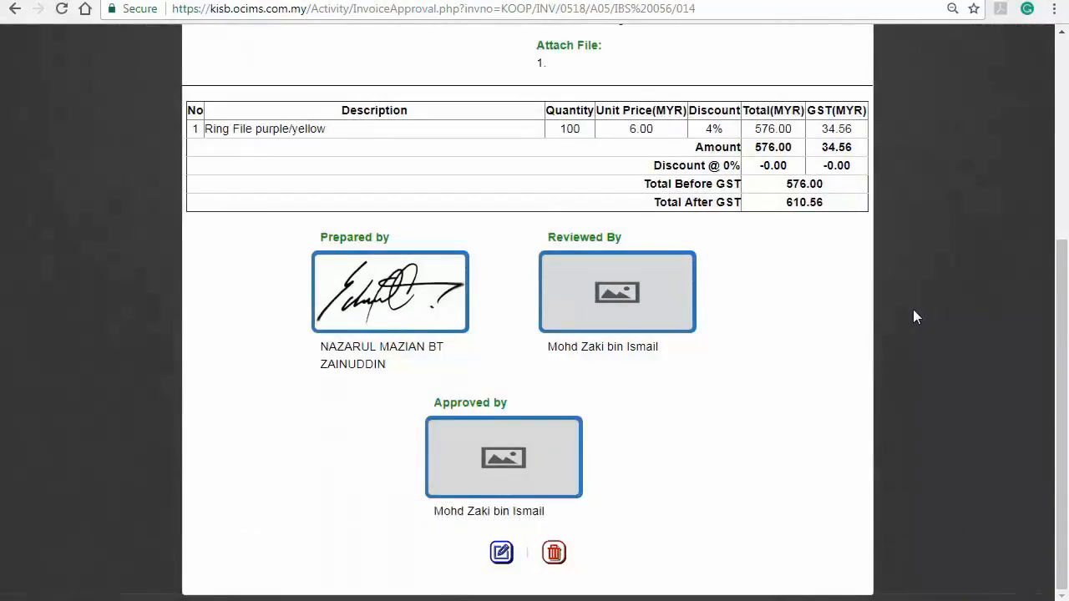
click(501, 552)
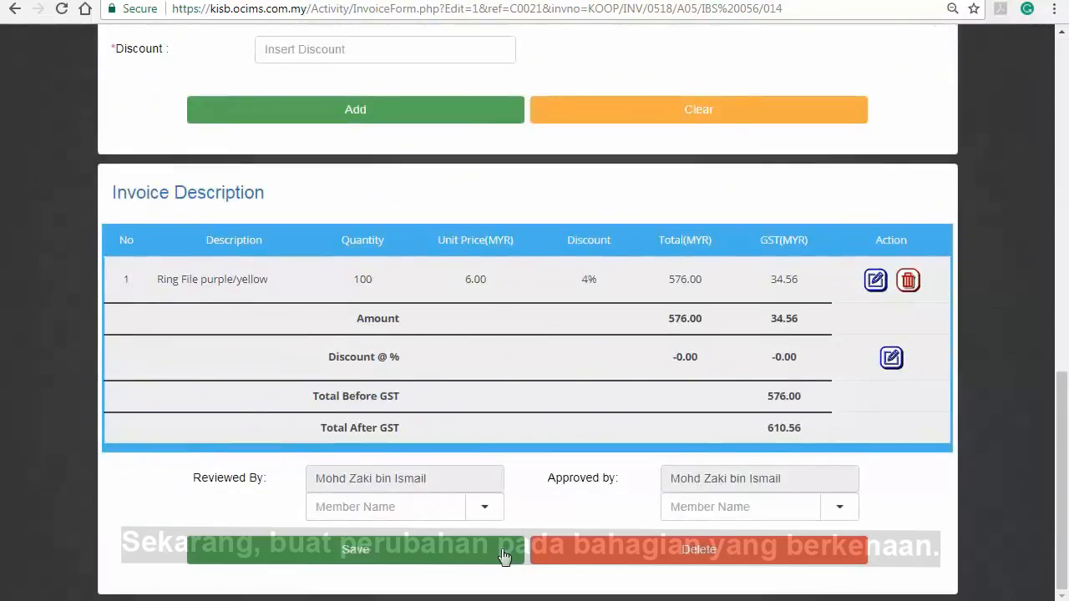
Set the overall invoice discount to 5% and save the invoice.
click(891, 359)
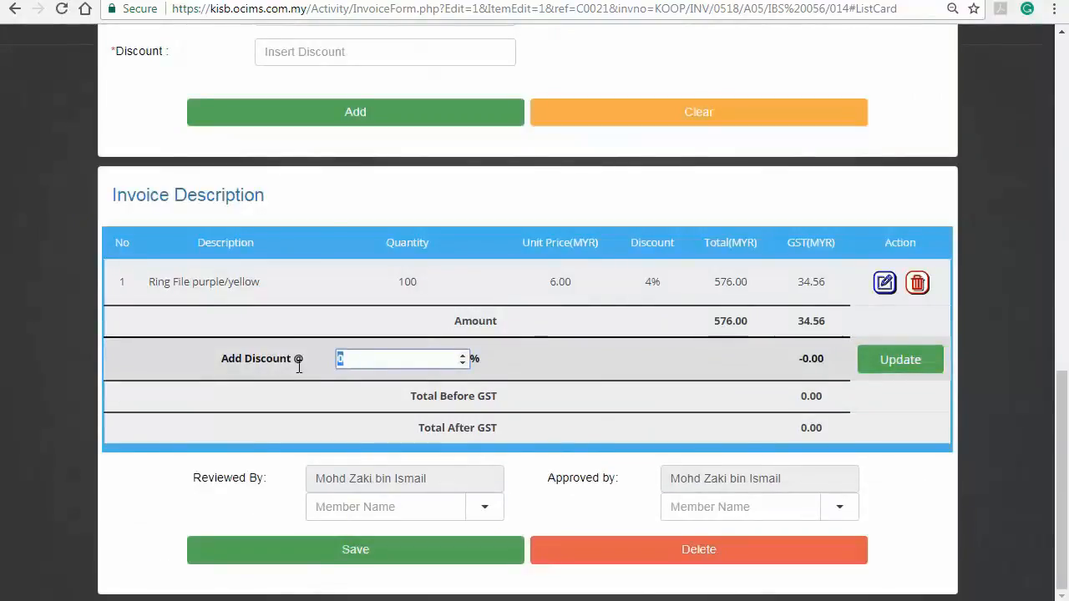
click(873, 363)
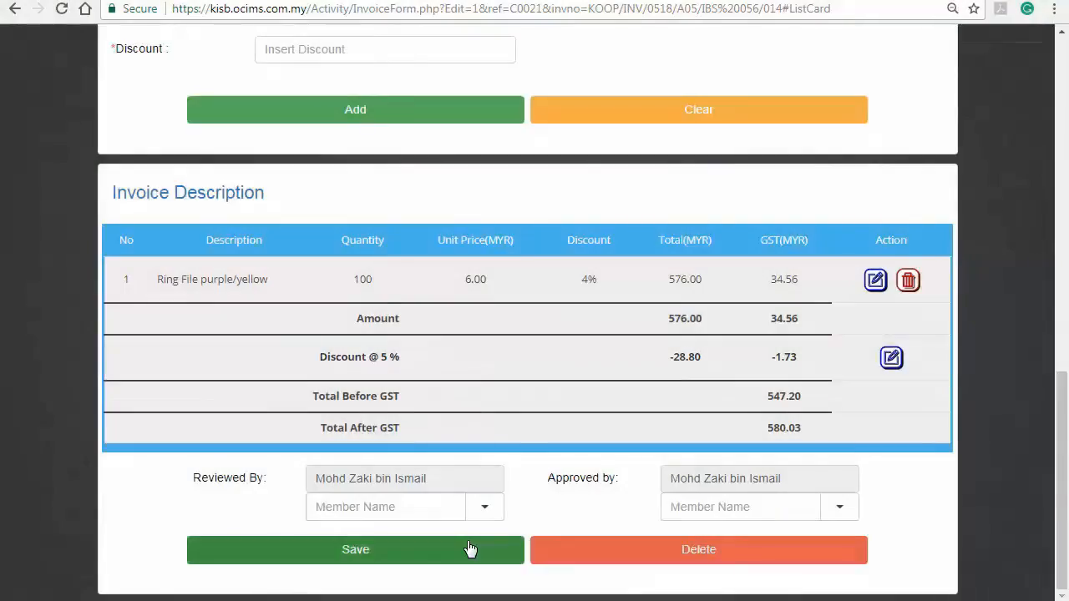
click(470, 548)
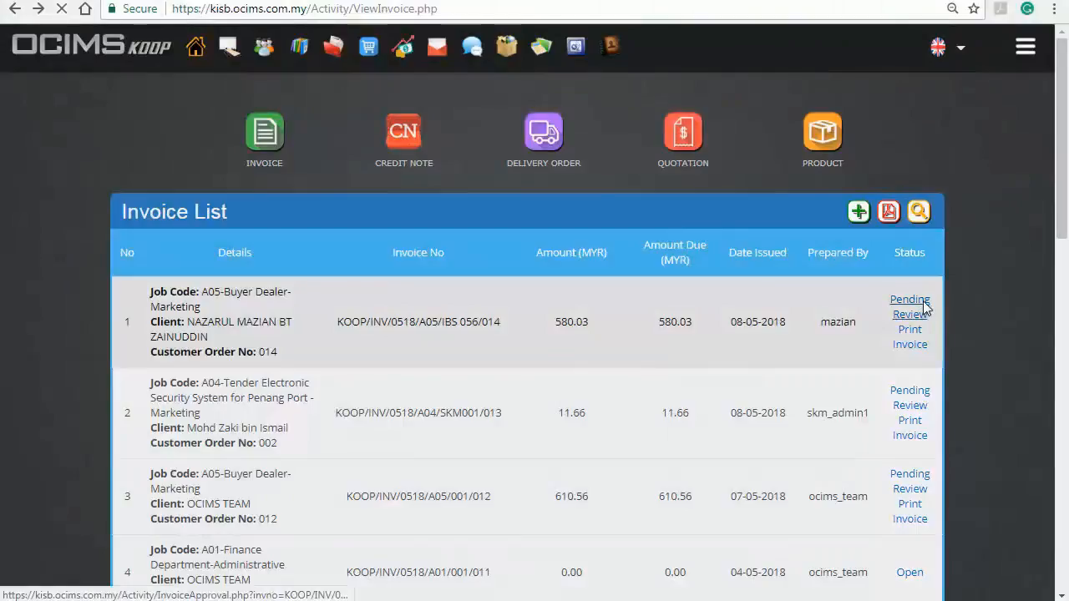
Open the approval page of the newest invoice in the invoice list, review its signatures and produce its PDF for printing.
click(910, 307)
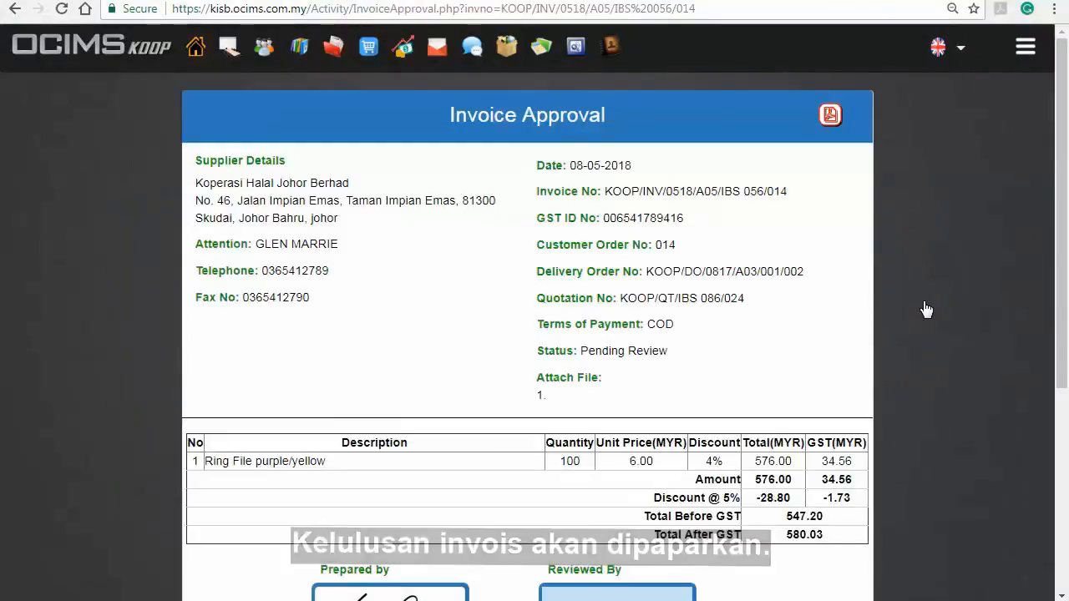
scroll(927, 310, down, 4)
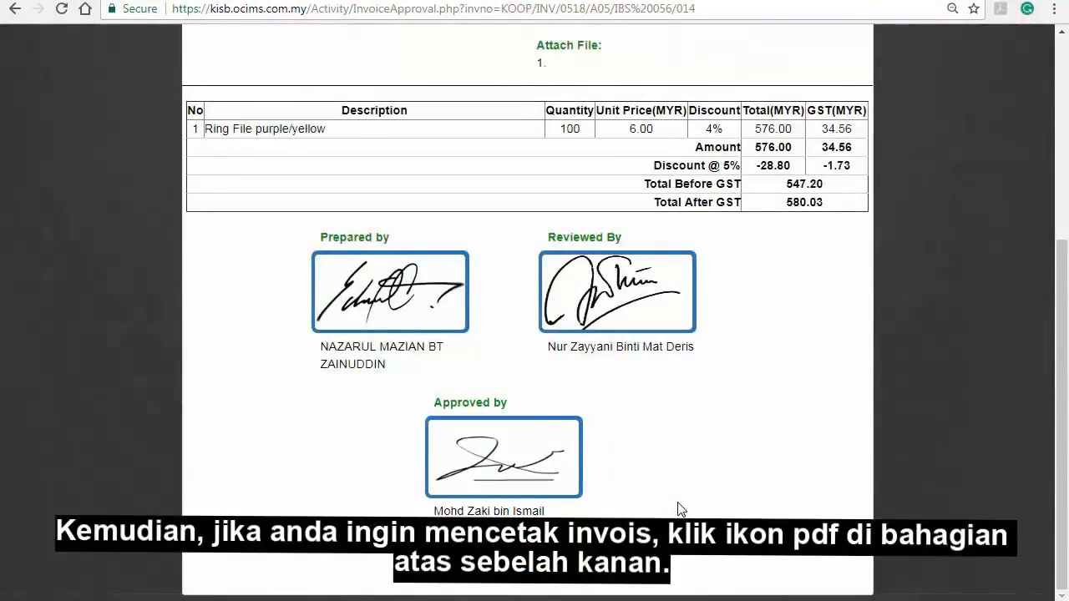
scroll(678, 510, up, 5)
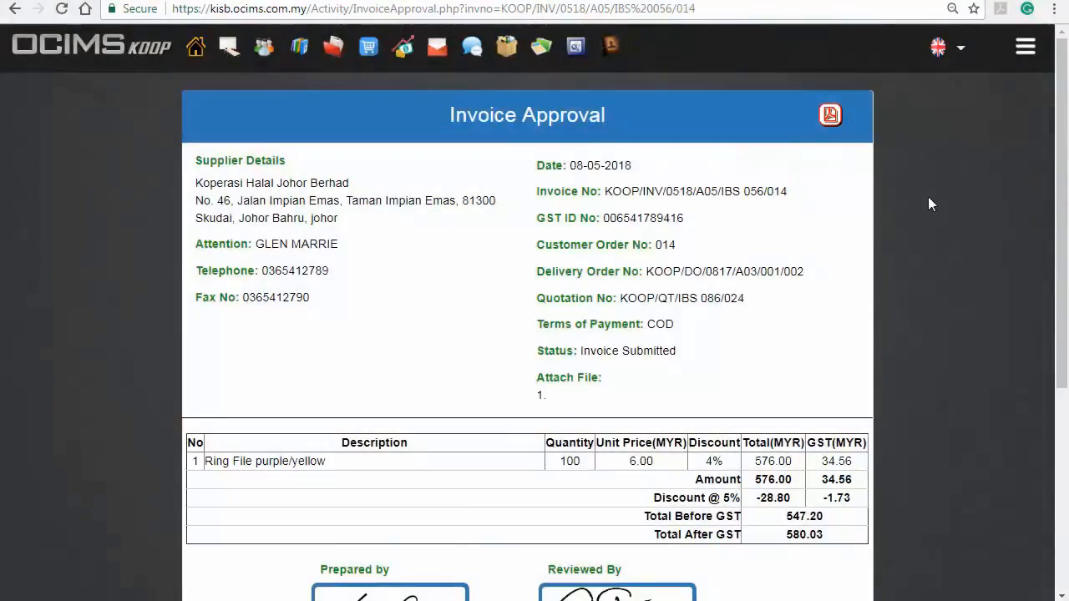
click(832, 114)
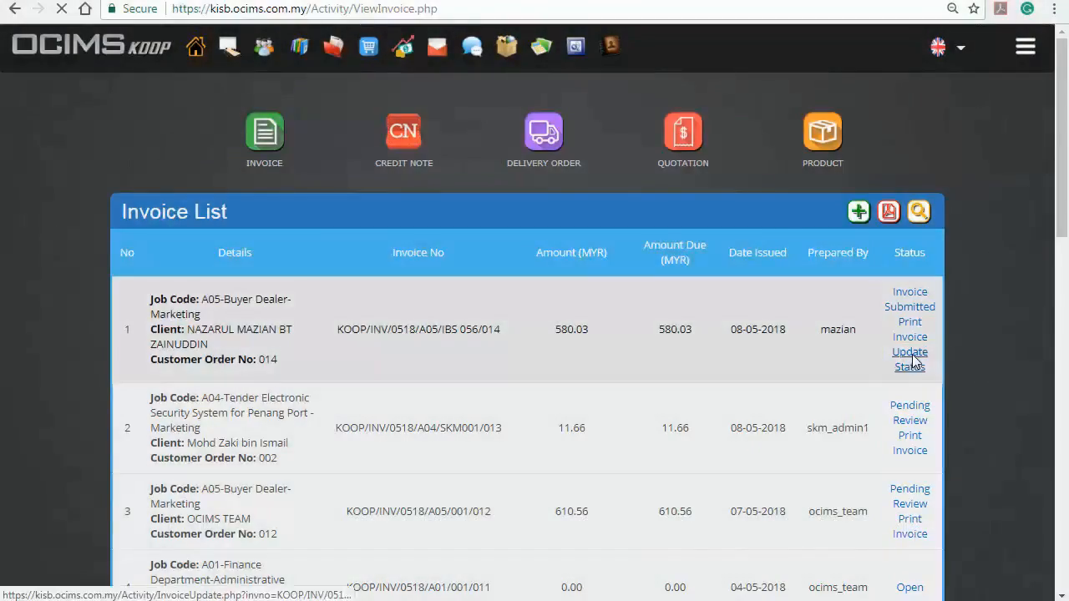
Update the submitted invoice's status to Full Payment Received, with work done date 14-05-2018 and payment amount 580.03.
click(911, 354)
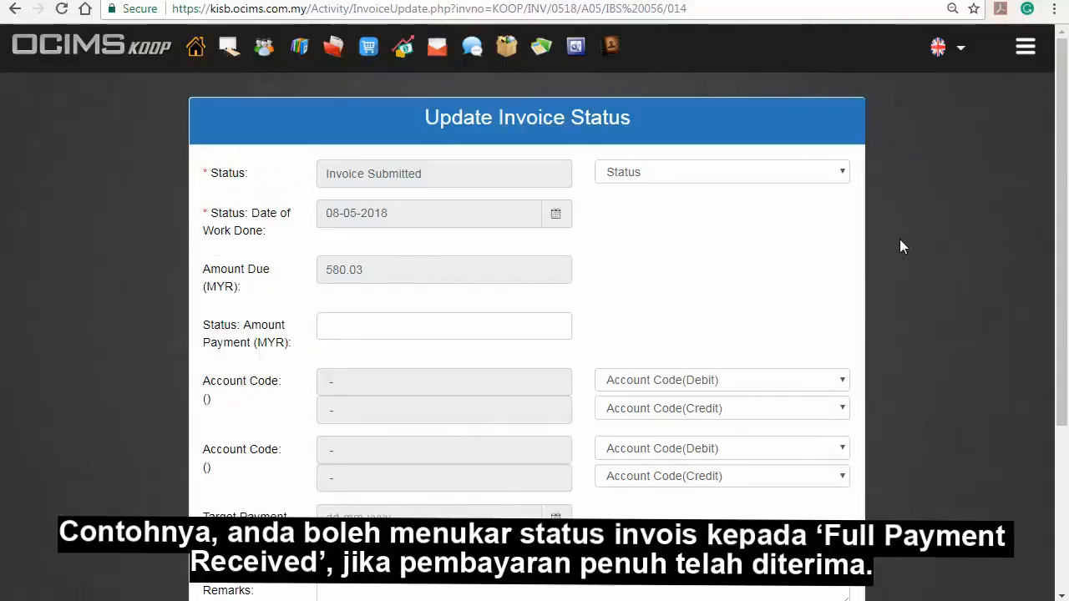
click(749, 173)
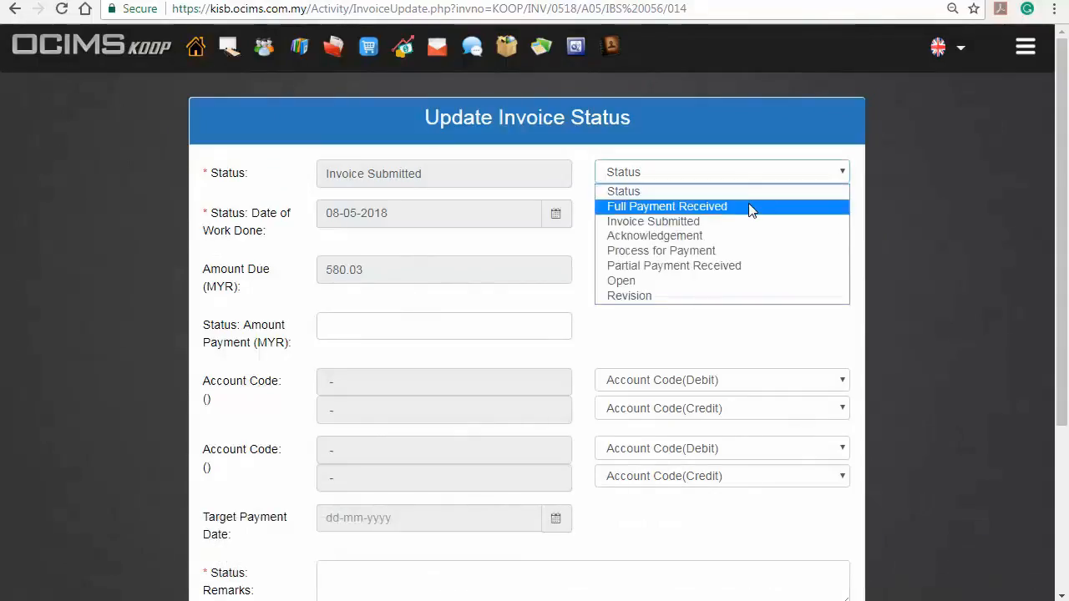
click(749, 208)
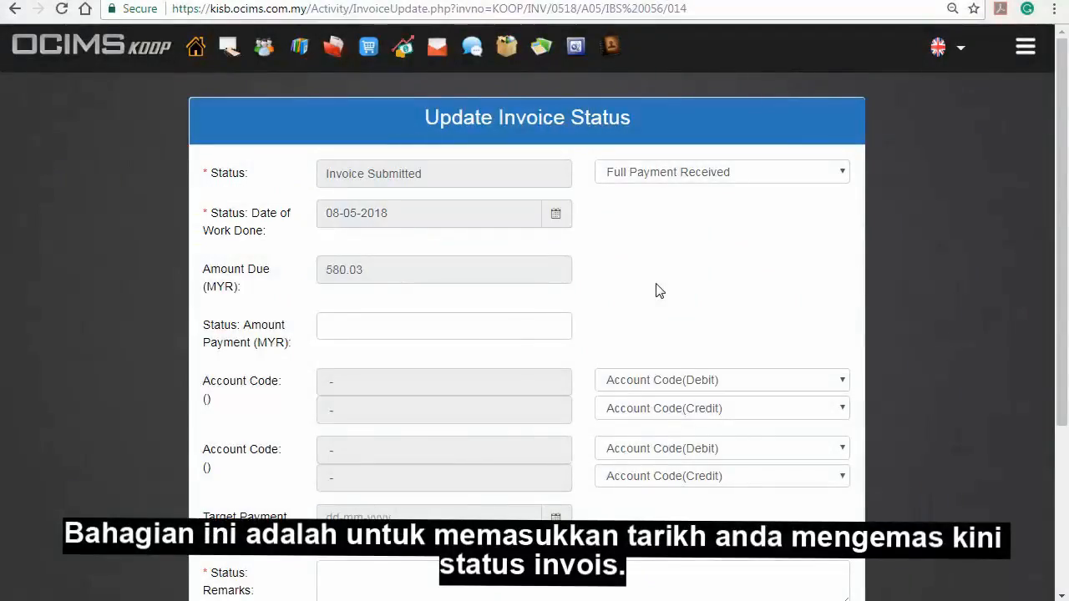
click(499, 214)
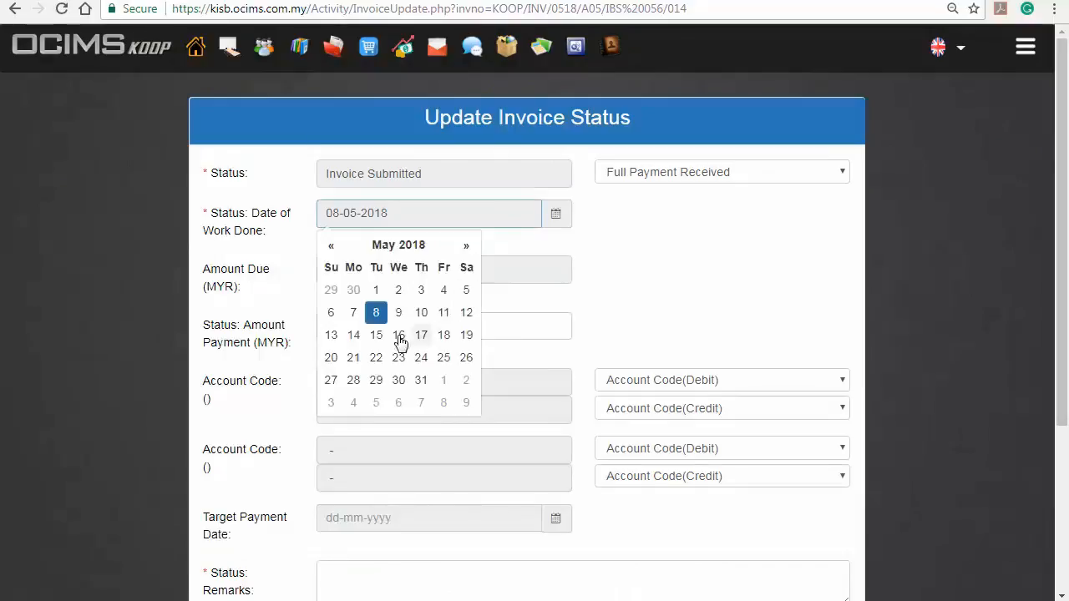
click(359, 338)
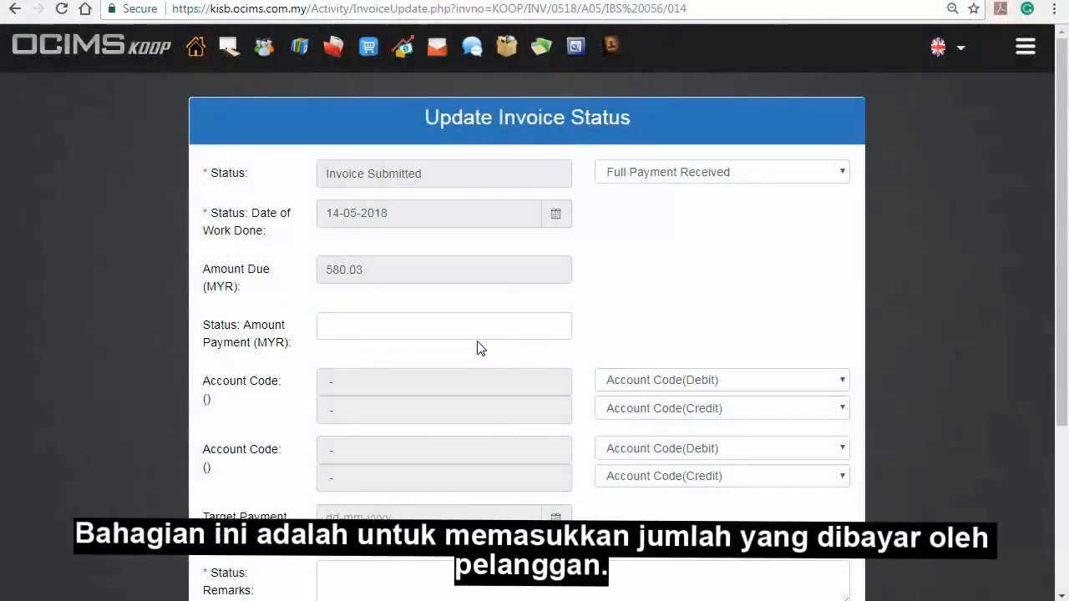
click(473, 329)
click(656, 326)
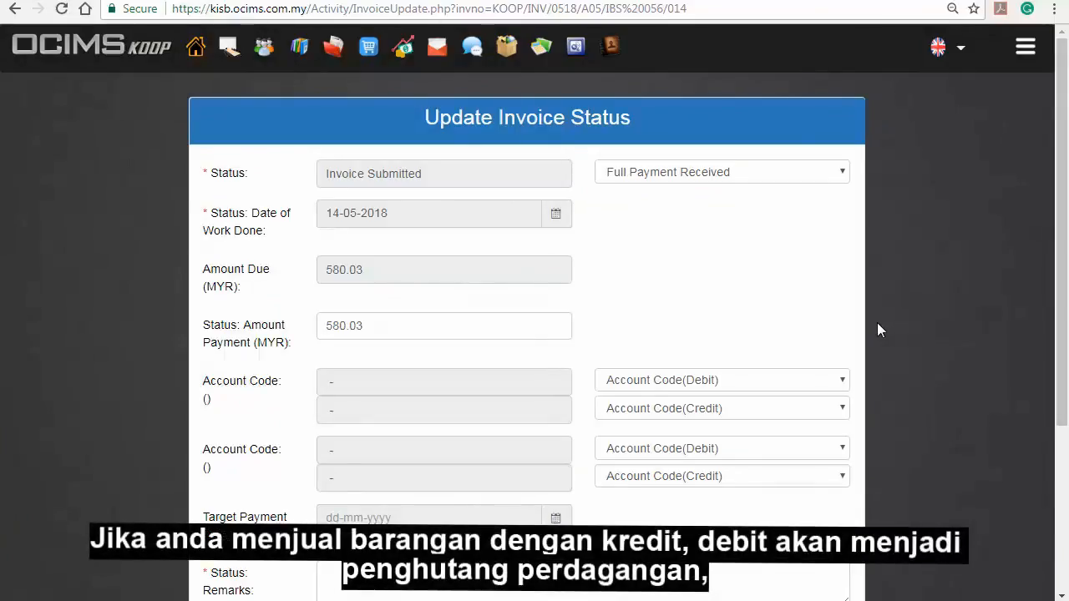
Set the first account code pair to debit 1-3100 - Trade Debtors and credit 4-0000 - Income.
click(807, 379)
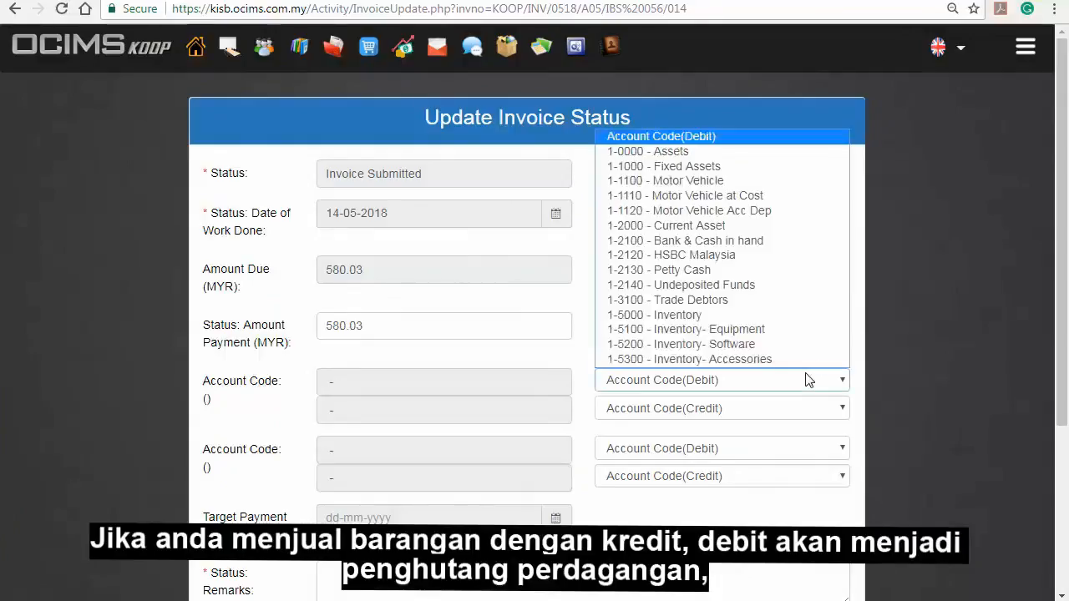
click(757, 301)
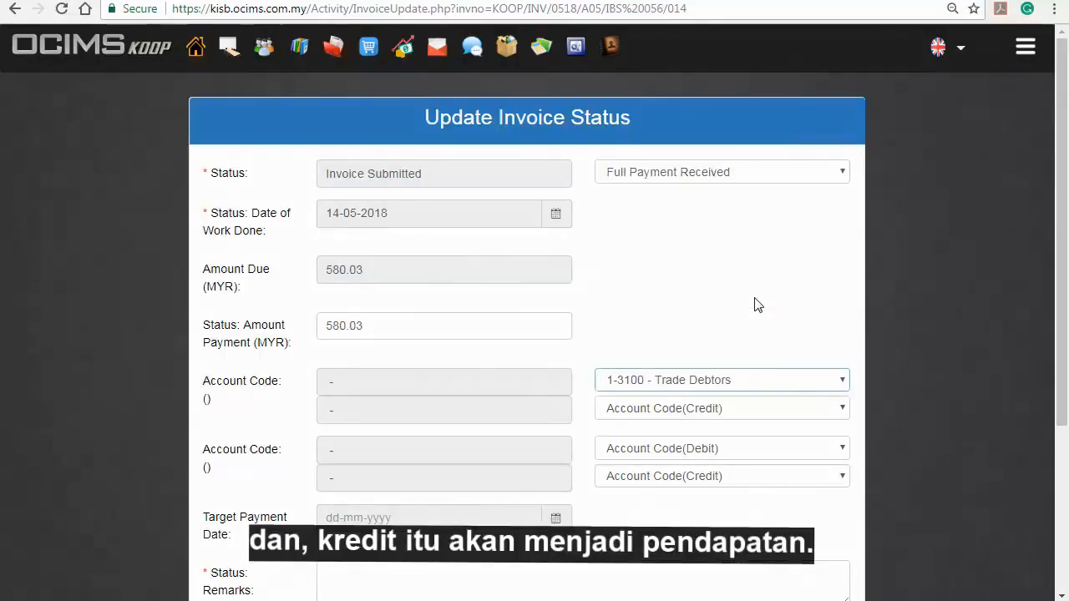
click(795, 408)
click(773, 443)
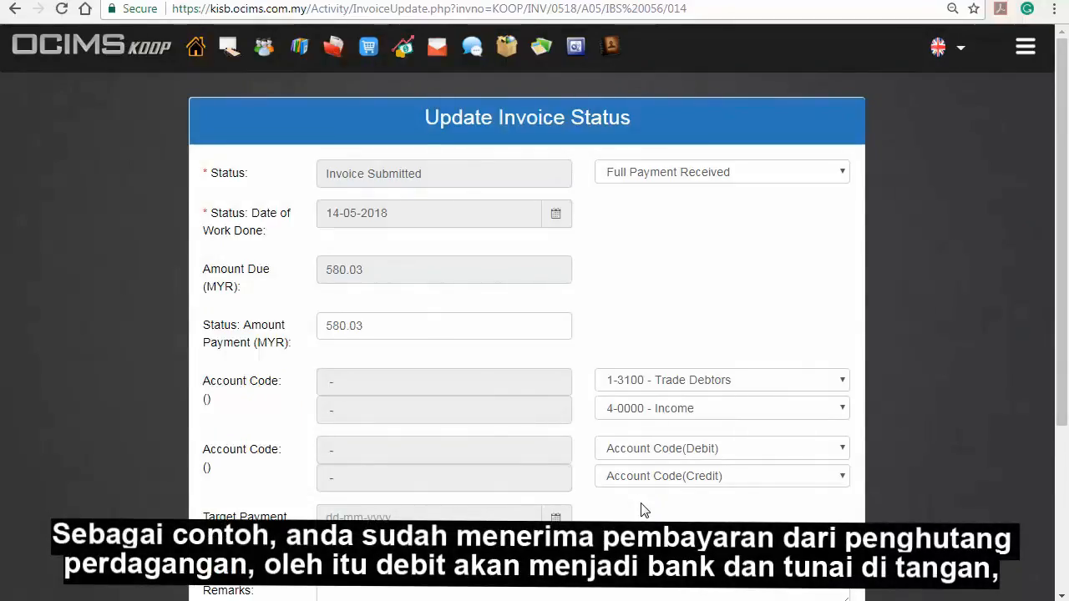
Set the second account code pair to debit 1-2100 - Bank & Cash in hand and credit 1-3100 - Trade Debtors.
click(817, 456)
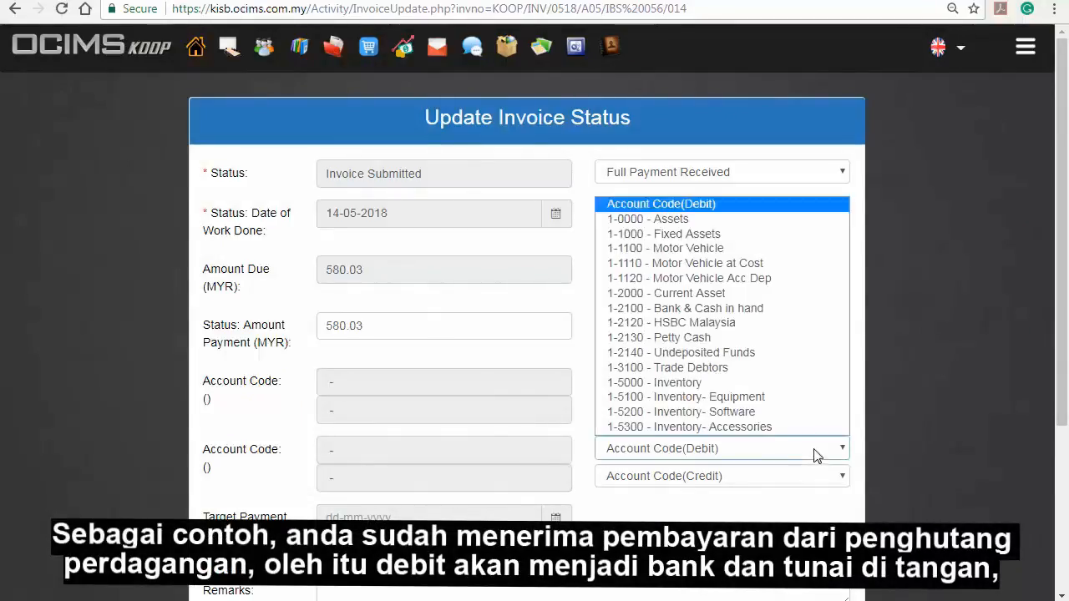
click(809, 314)
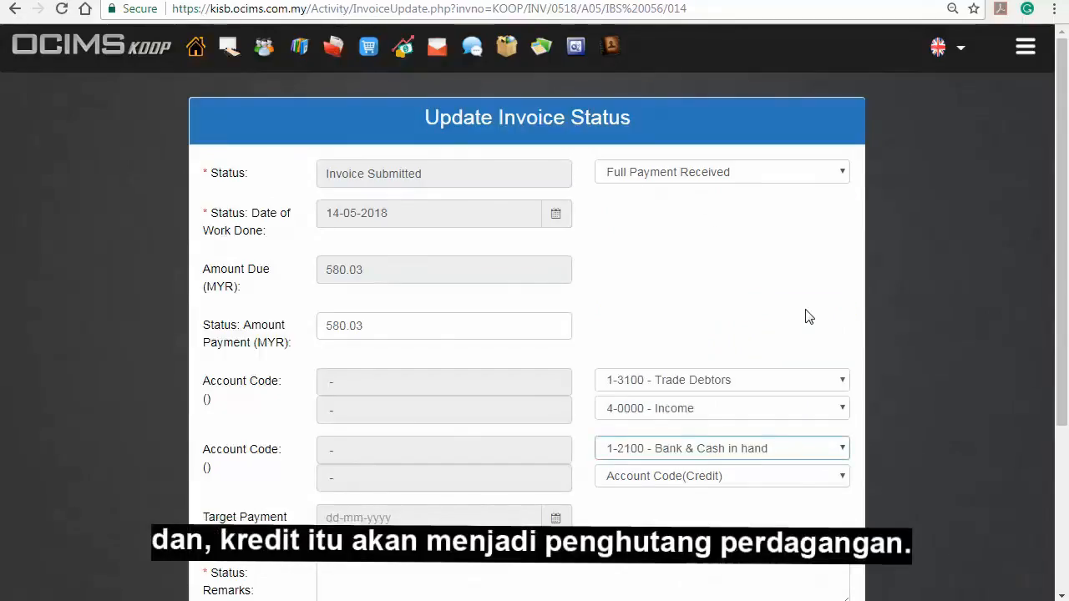
click(817, 475)
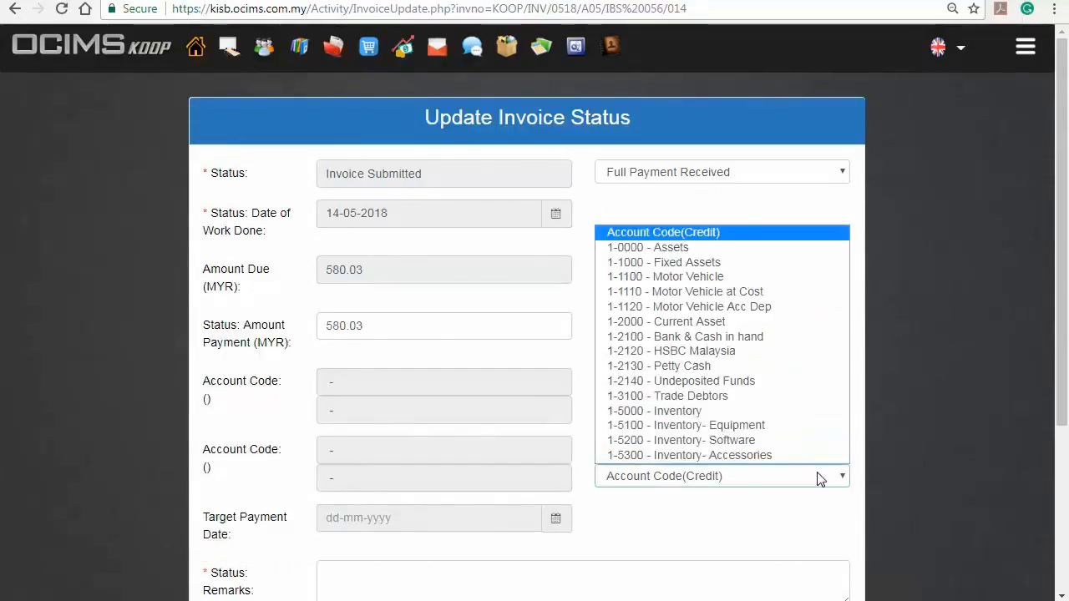
click(799, 397)
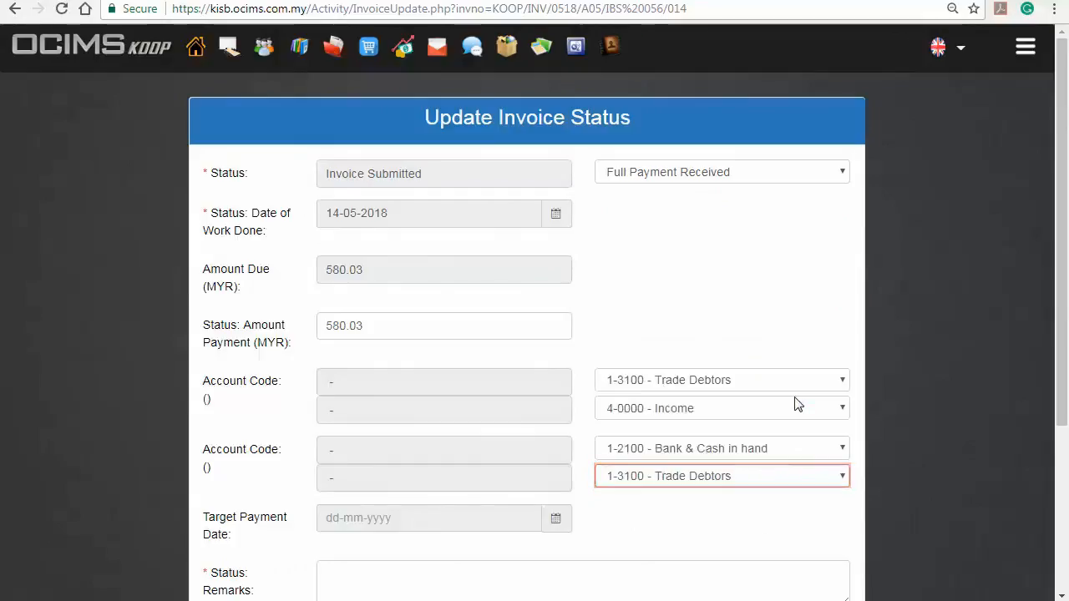
Set the target payment date of the invoice to 14-05-2018.
scroll(902, 364, down, 2)
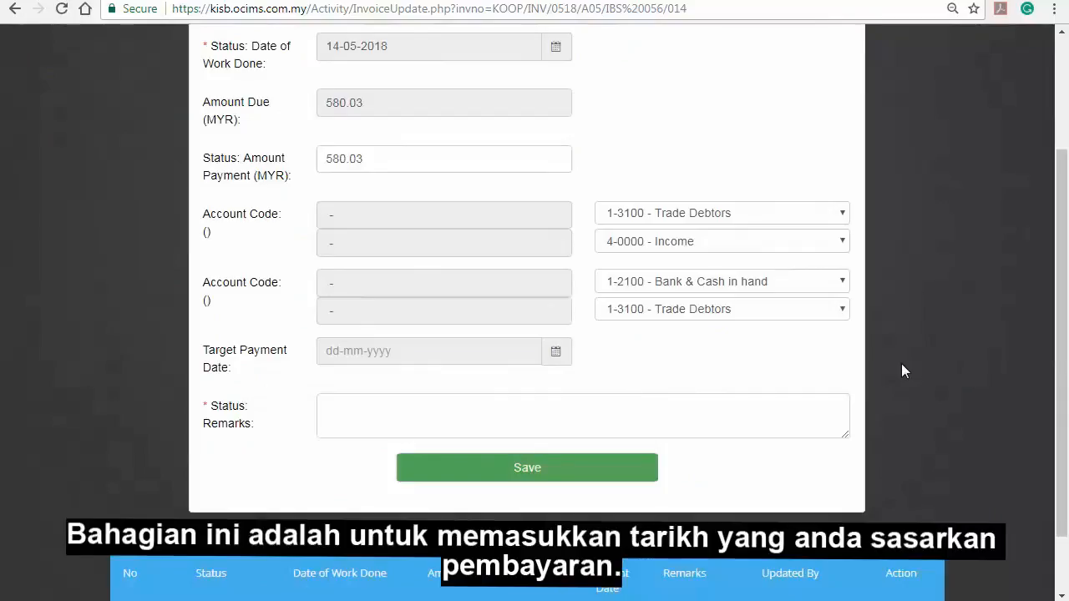
click(380, 351)
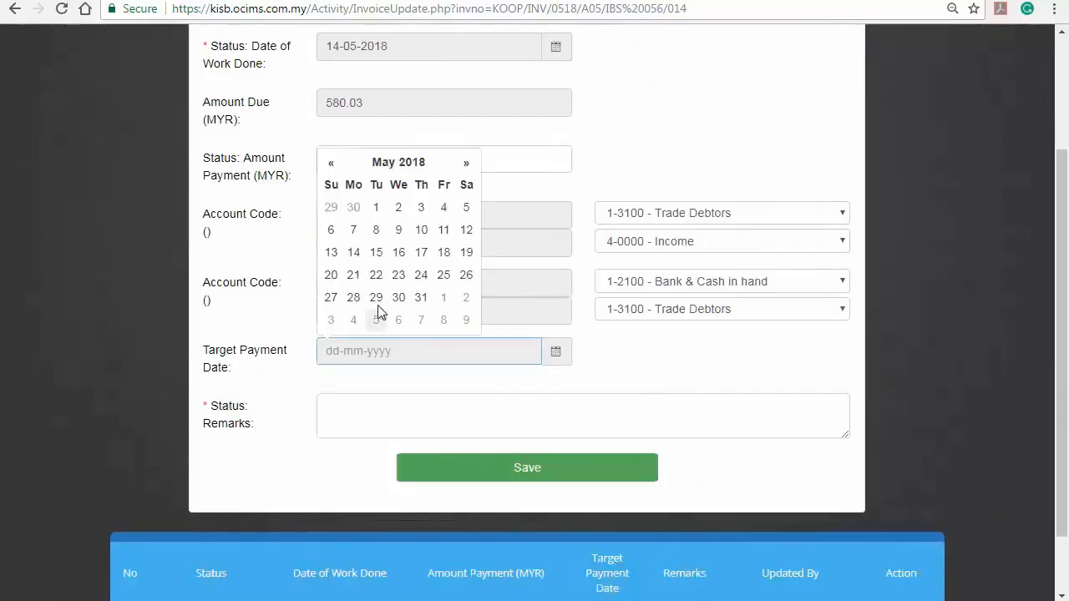
click(353, 252)
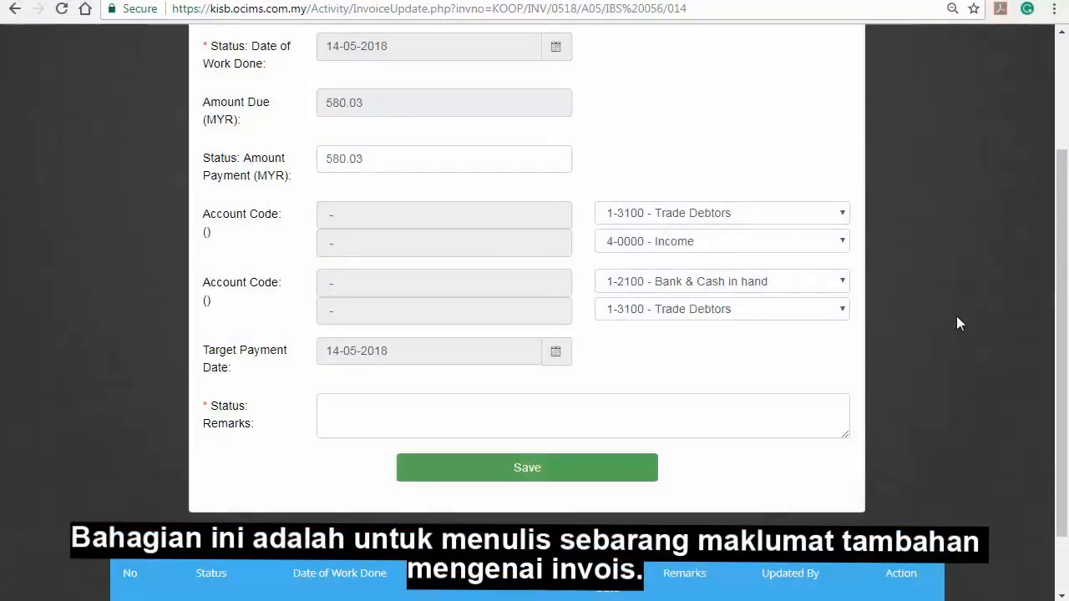
Enter the status remark "Payment received on 13/5/2018" and save the invoice status update.
click(749, 407)
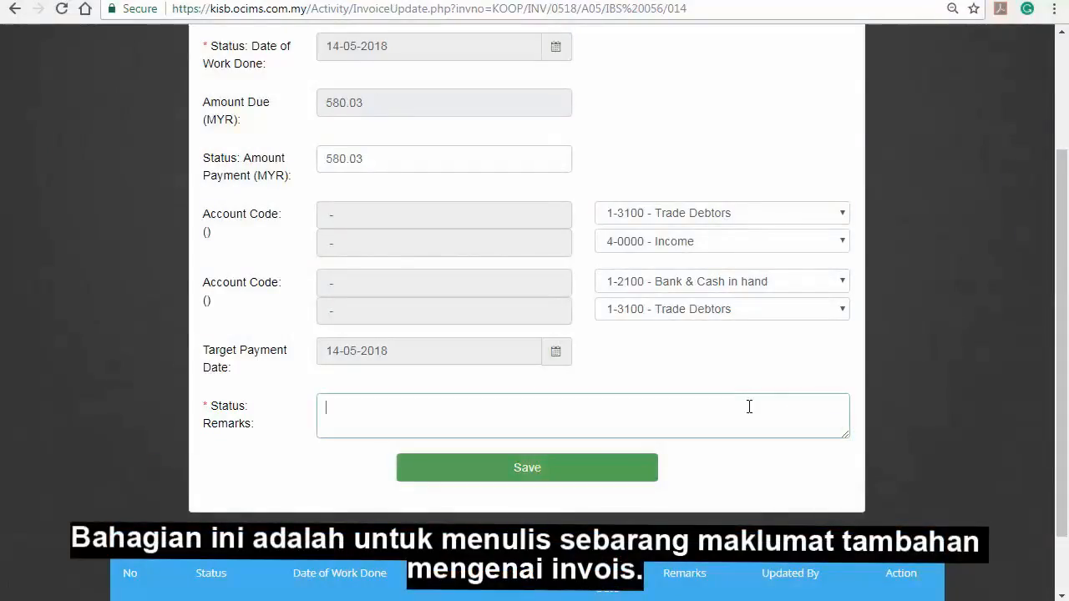
text(Payment received on 13/5/2018)
click(964, 390)
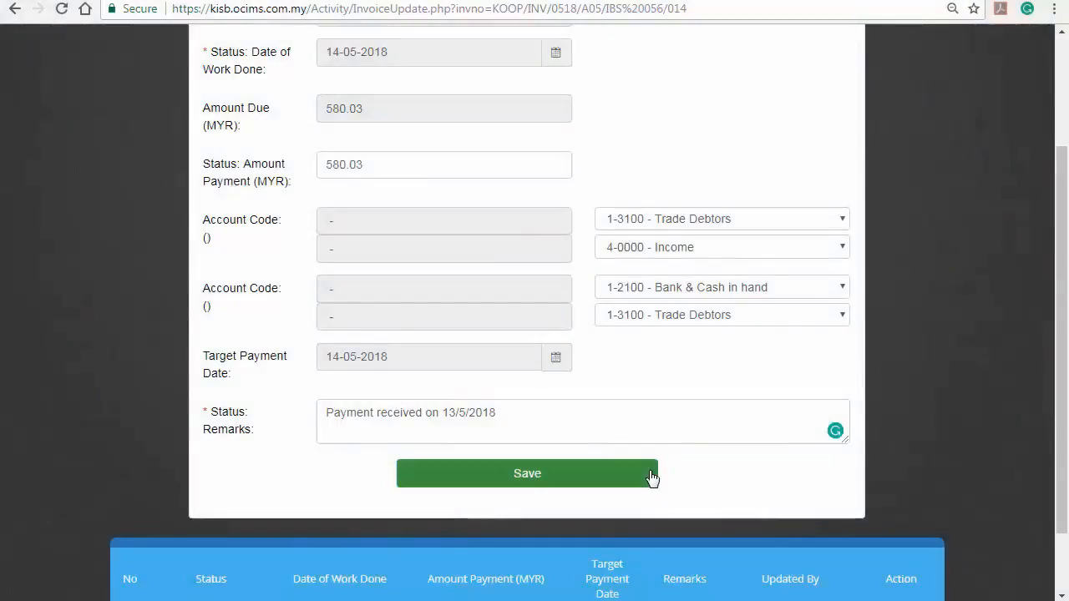
click(650, 473)
scroll(649, 477, down, 4)
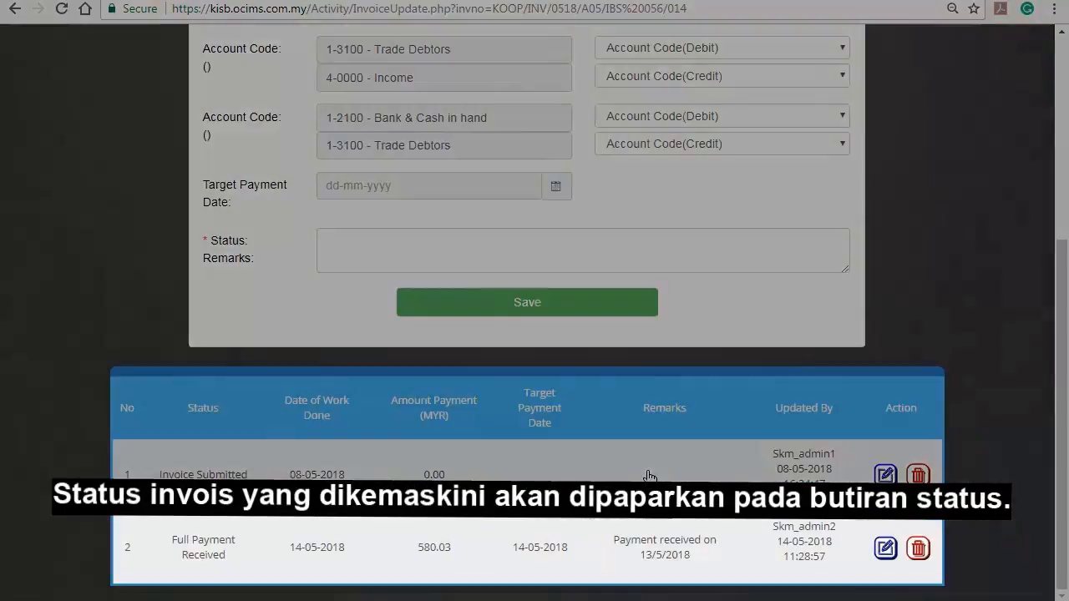